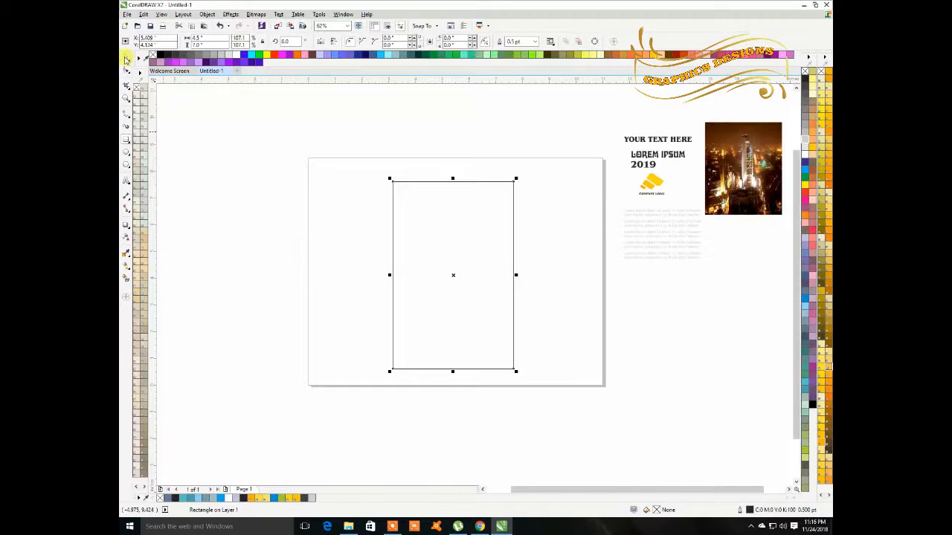
Step: Draw a straight diagonal line about 4.5 by 8.28 inches across the rectangle, extending past its upper and lower edges
click(128, 118)
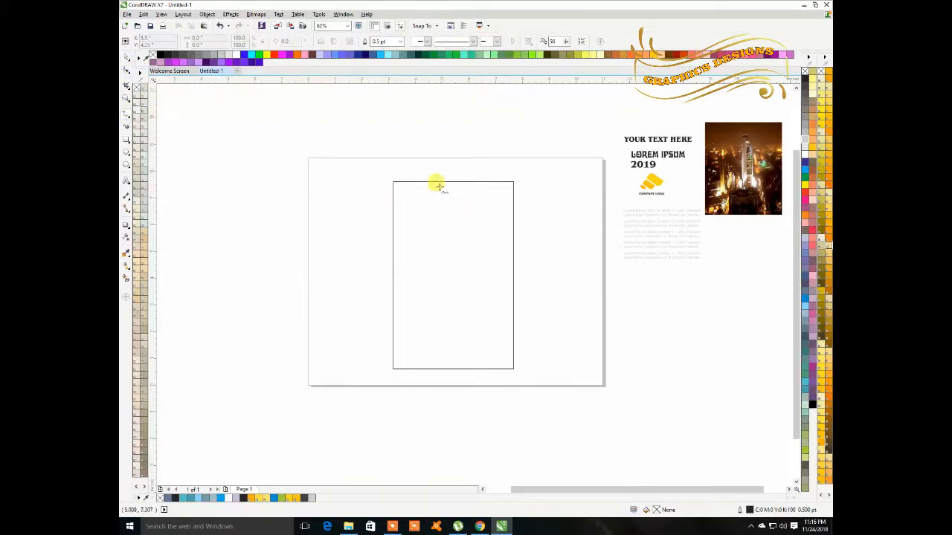
click(410, 164)
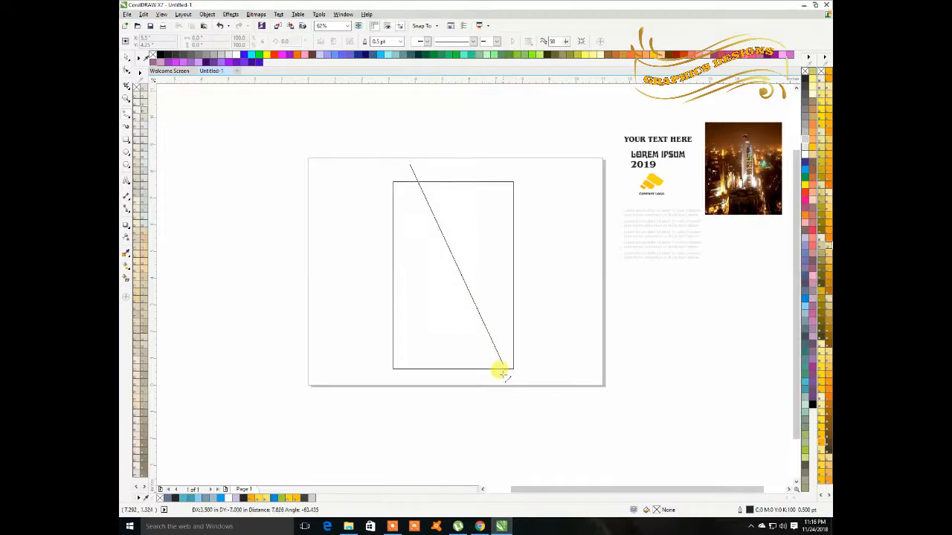
click(531, 387)
click(126, 59)
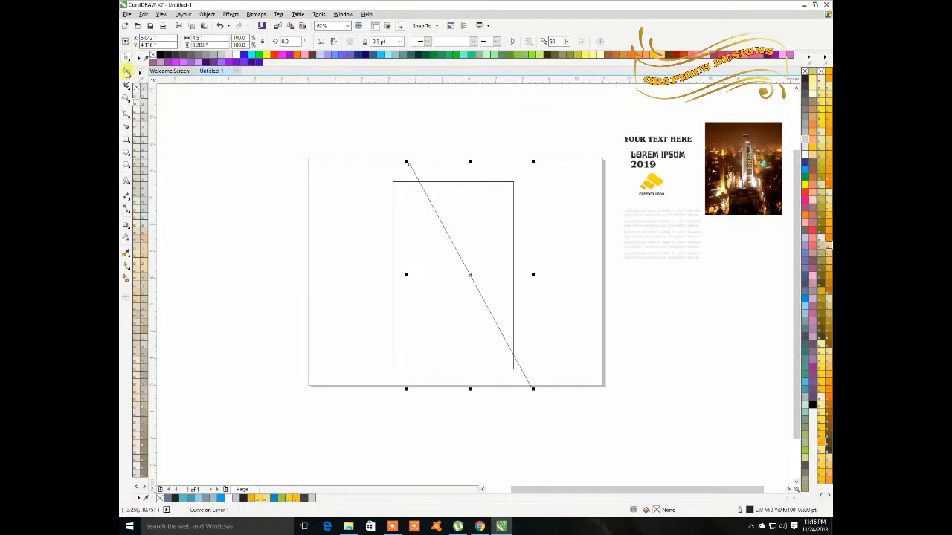
Step: Convert the diagonal line to a curve and bend its two control handles into a smooth S shape
click(128, 72)
click(409, 163)
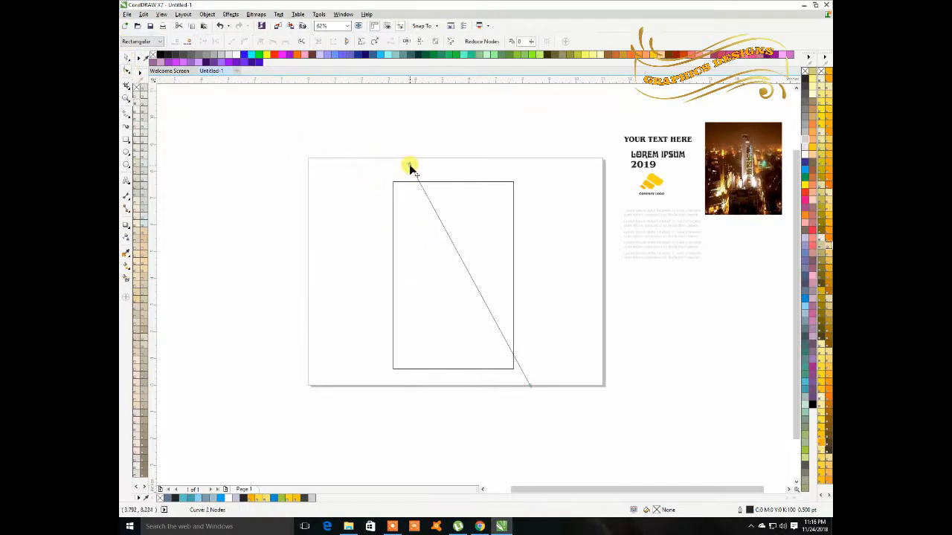
click(442, 226)
click(243, 41)
drag(448, 237, 404, 246)
drag(491, 316, 520, 279)
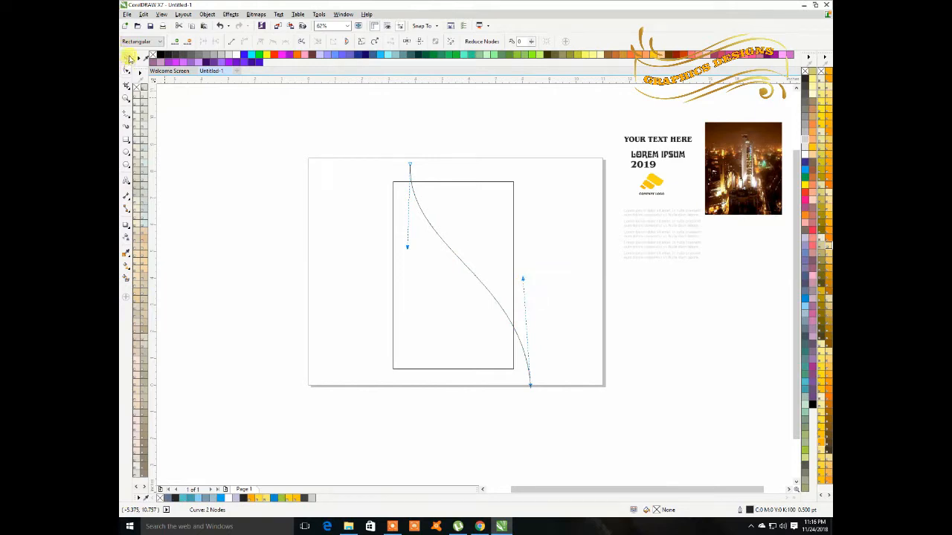
Step: Make two copies of the S-curve, offset down and to the left, with a narrow gap and then a wider one
click(130, 58)
drag(471, 276, 444, 298)
click(580, 246)
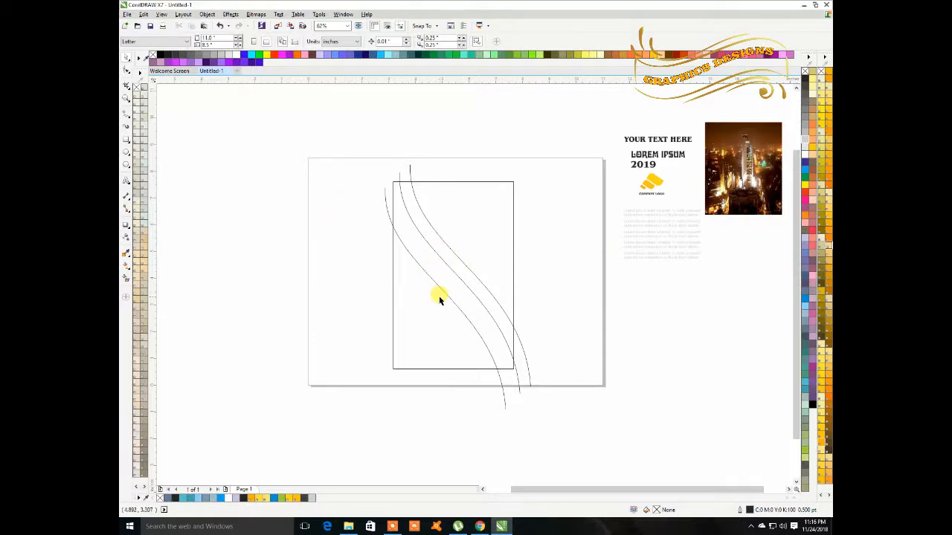
click(460, 283)
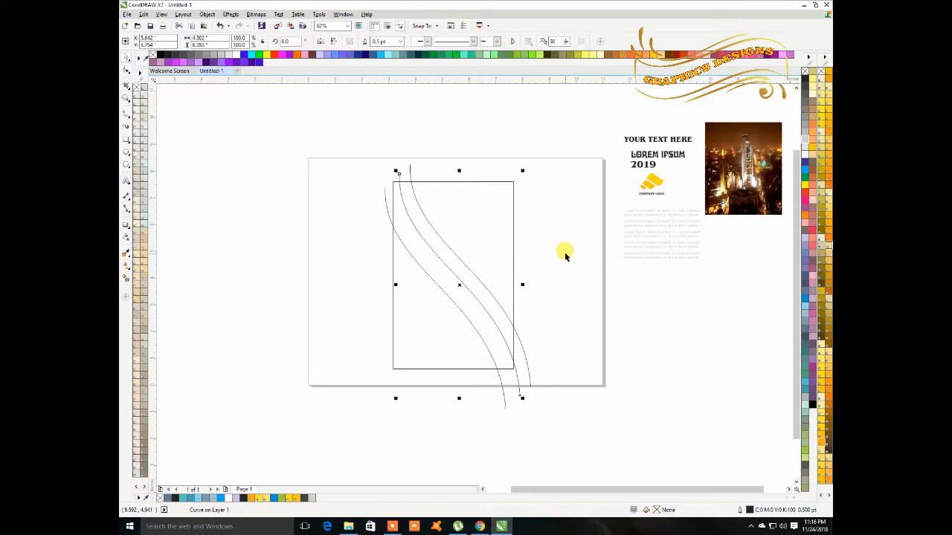
click(586, 271)
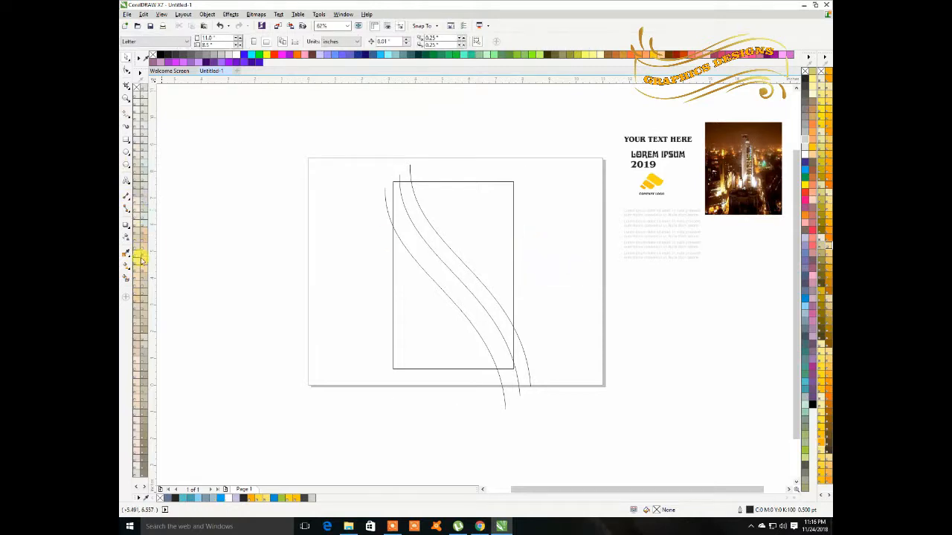
Step: Smart-fill the rectangle regions separated by the curves with blue-gray, C40 M20 Y0 K40
click(125, 280)
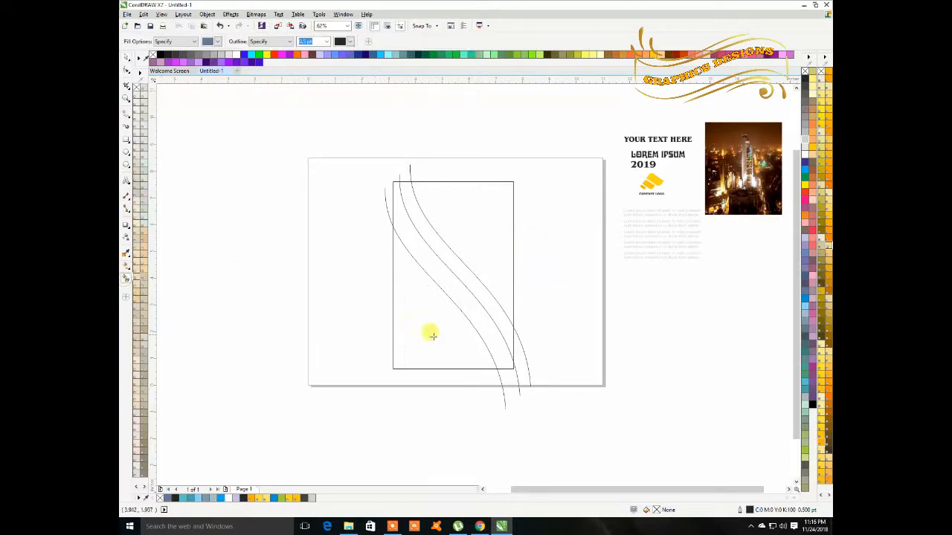
click(430, 333)
click(469, 283)
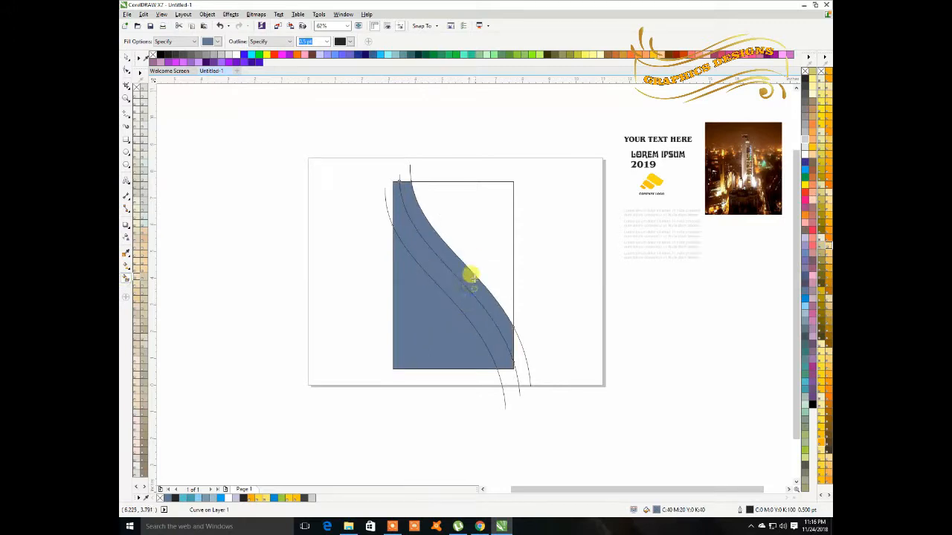
click(473, 254)
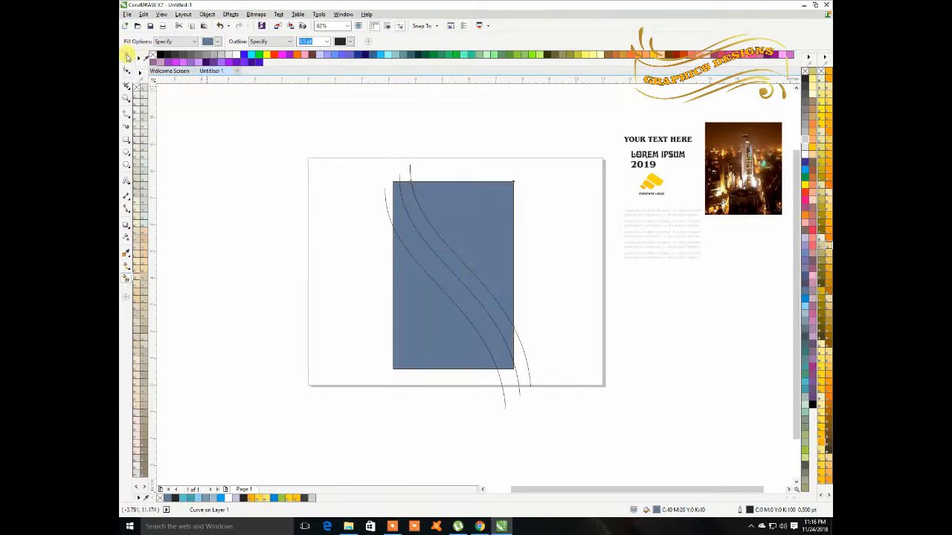
Step: Delete the three original S-curves, keeping only the filled shapes inside the rectangle
click(127, 57)
click(503, 403)
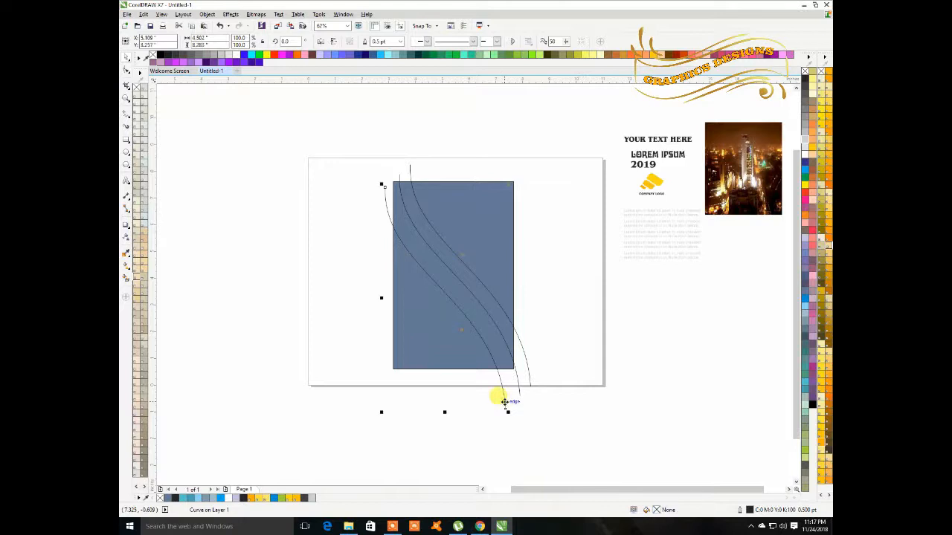
key(Delete)
click(518, 387)
key(Delete)
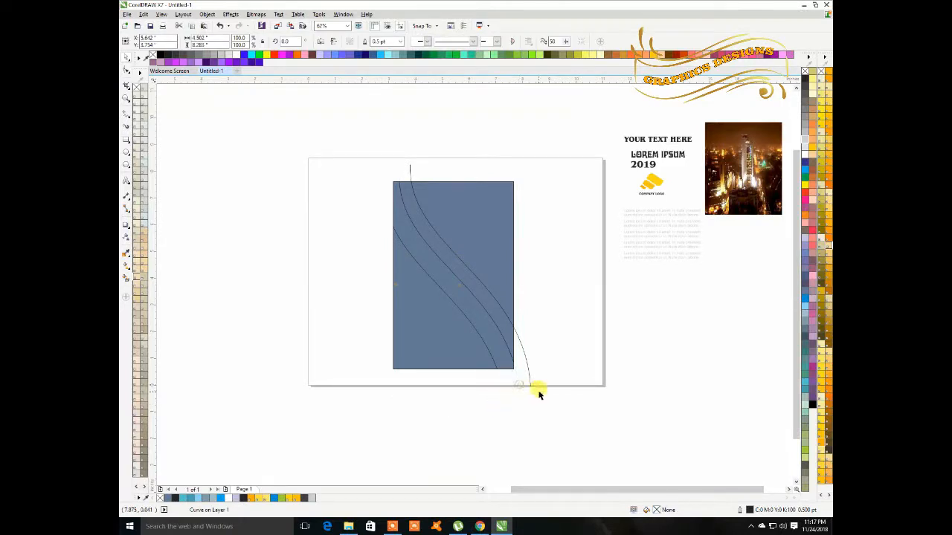
click(527, 379)
key(Delete)
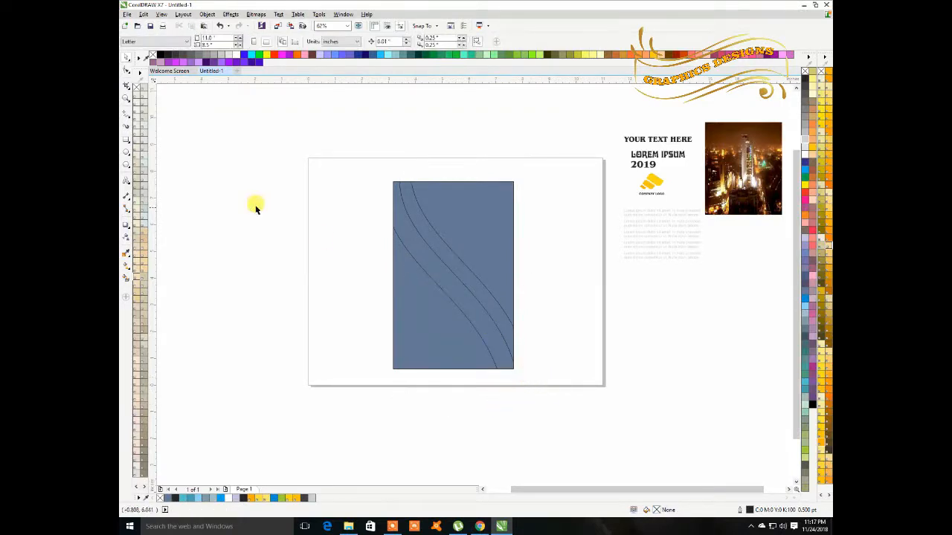
Step: Apply a linear fountain fill along the narrow upper band, running from its upper end to its lower end
click(441, 223)
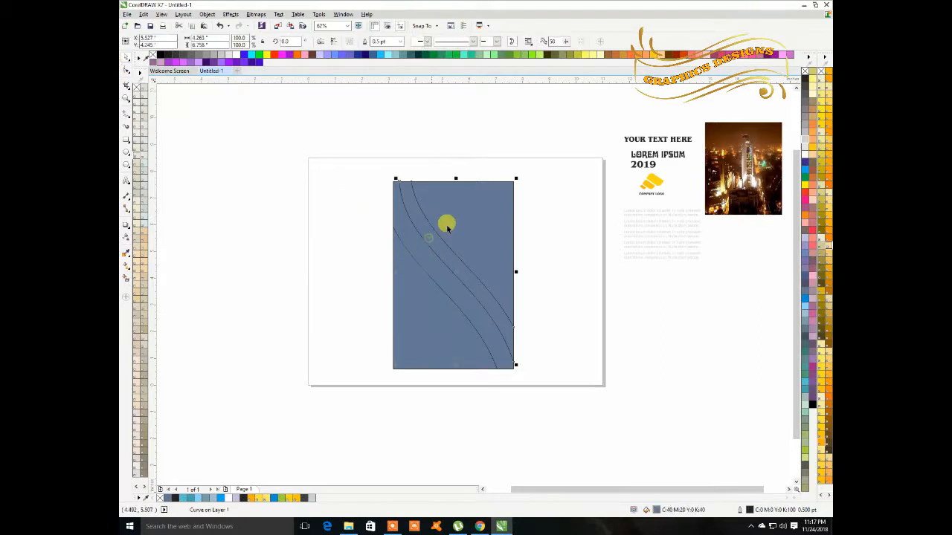
click(125, 273)
drag(404, 186, 504, 325)
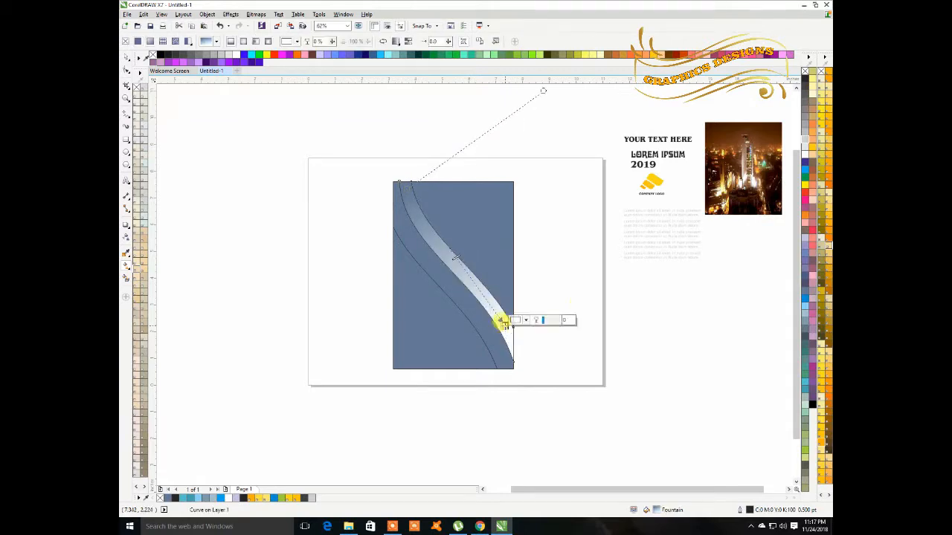
Step: Recolor both end nodes of the narrow band's gradient teal, trying amber on the upper one
click(807, 371)
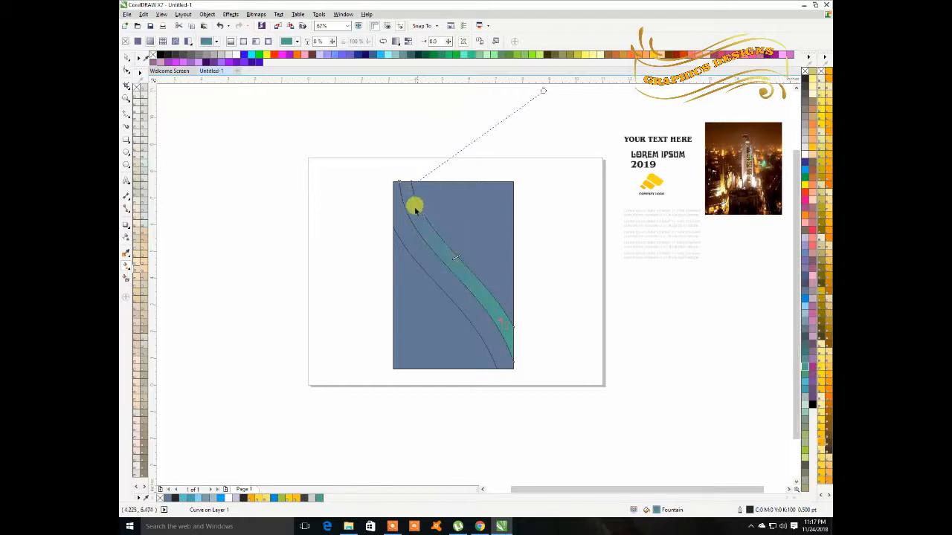
click(400, 186)
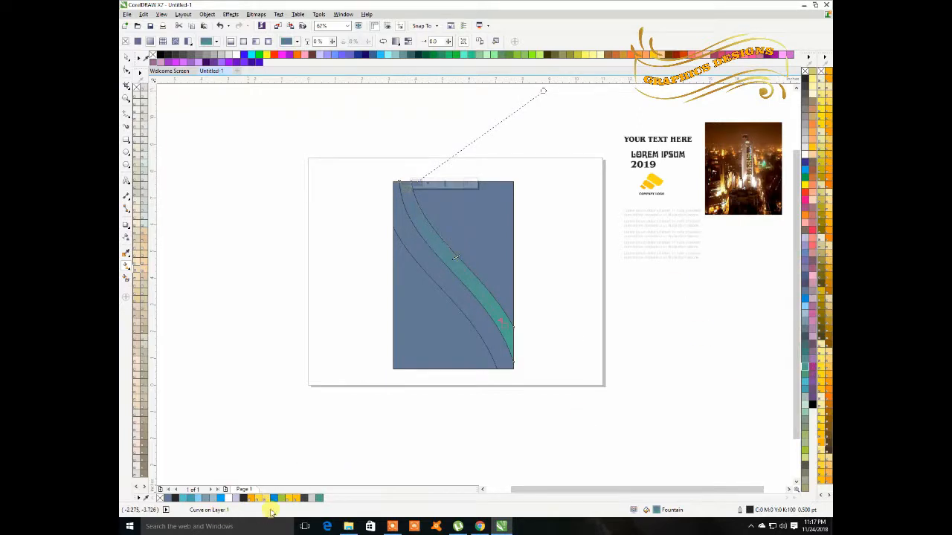
click(314, 500)
click(456, 251)
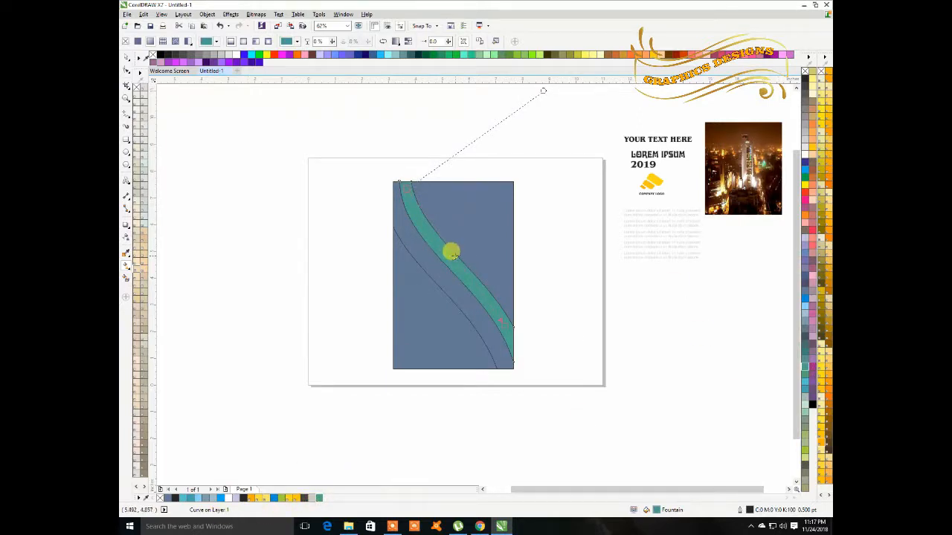
click(295, 498)
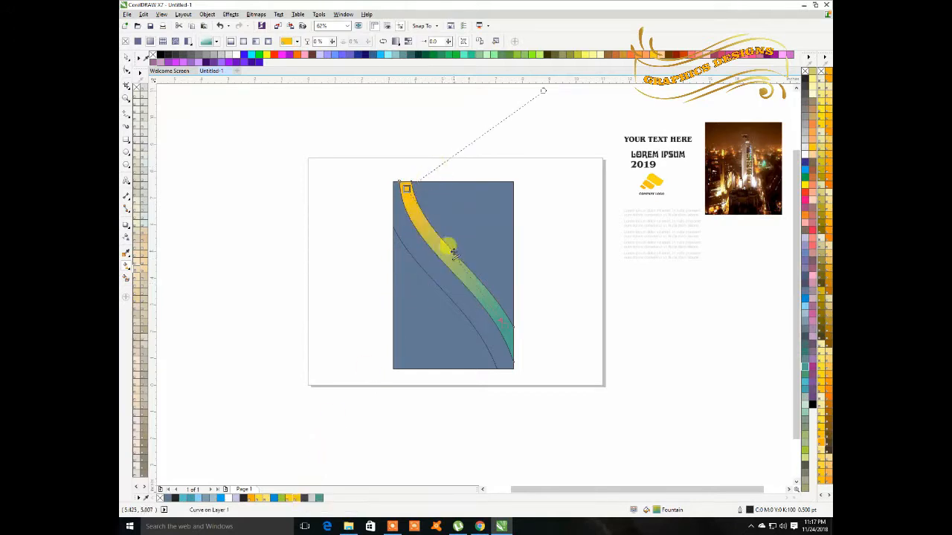
click(319, 497)
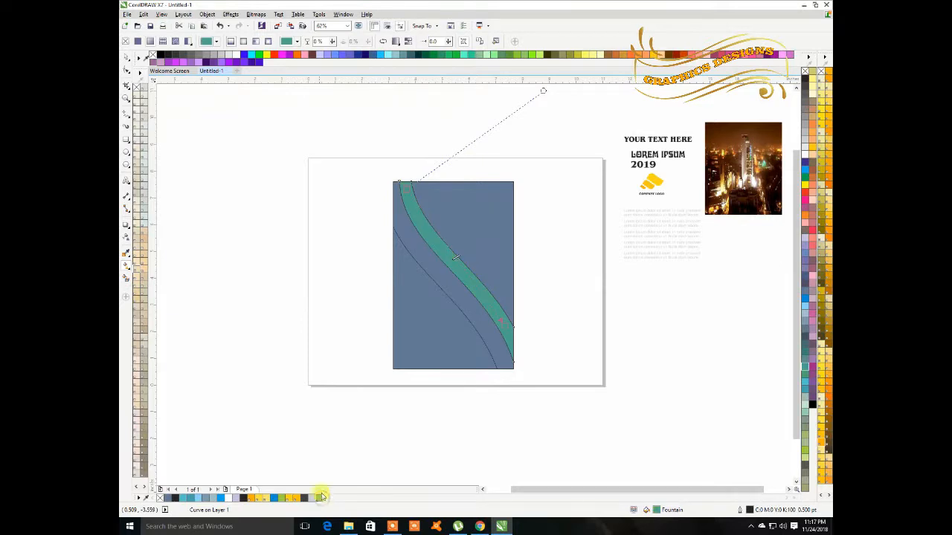
Step: Add two amber color nodes along the middle of the band's gradient, with the lower one at 73%
click(457, 258)
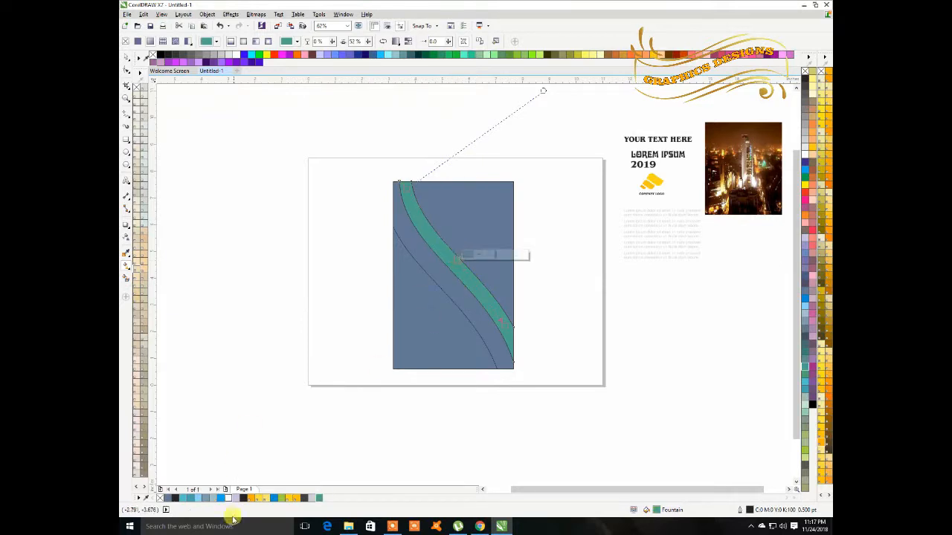
click(296, 498)
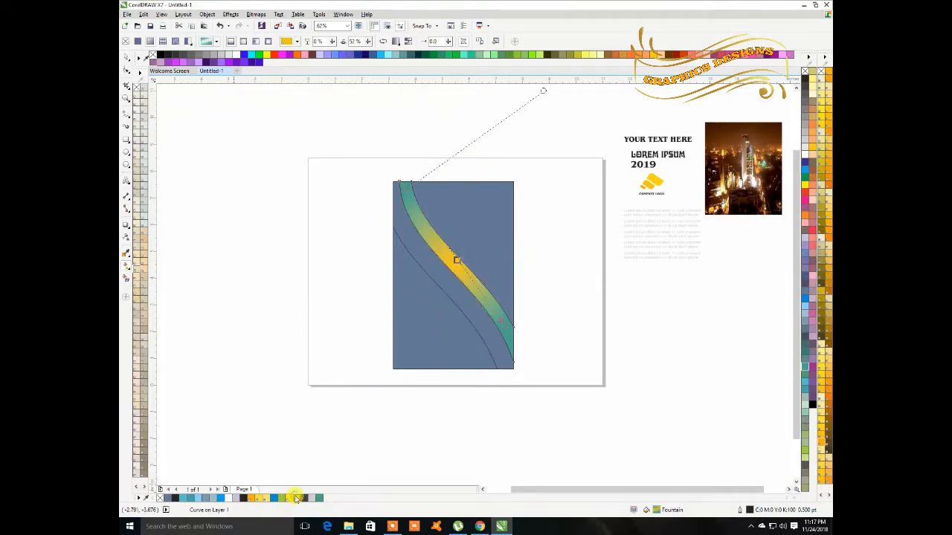
drag(457, 259, 473, 283)
double_click(478, 288)
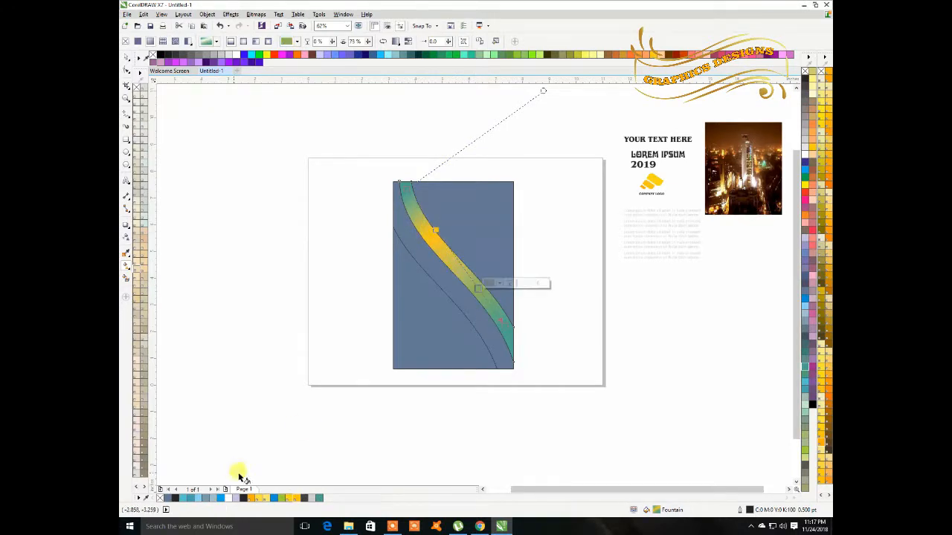
click(296, 497)
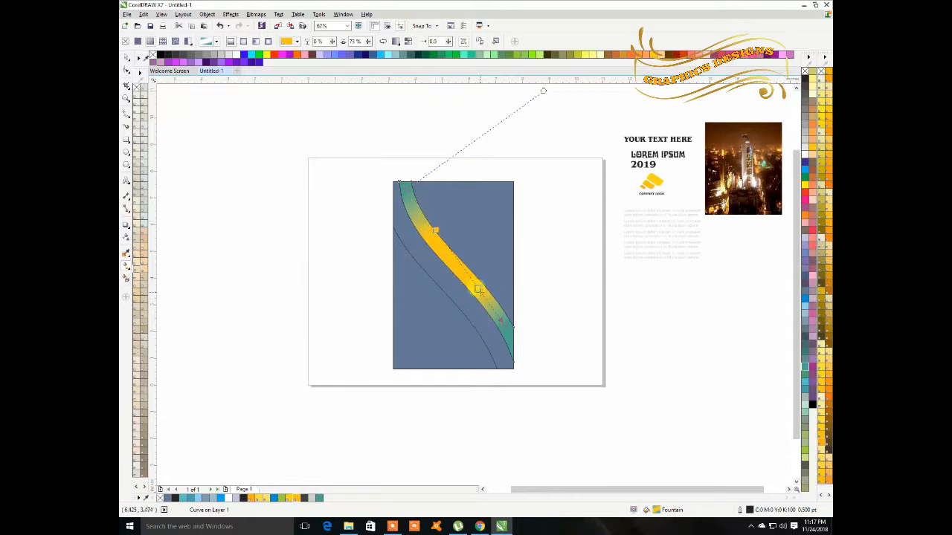
Step: Recolor the gradient's lower middle node at 73%, trying light yellow and switching to bright blue
click(478, 288)
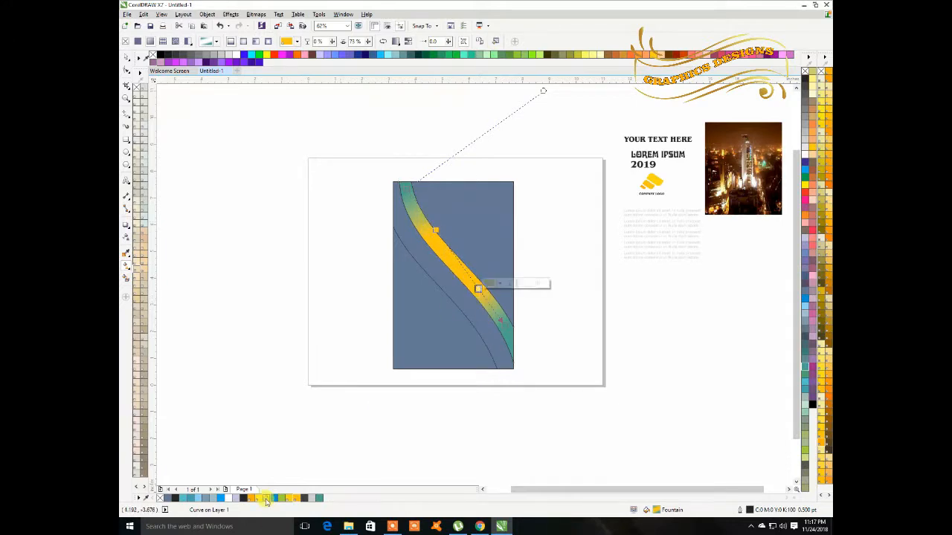
click(266, 501)
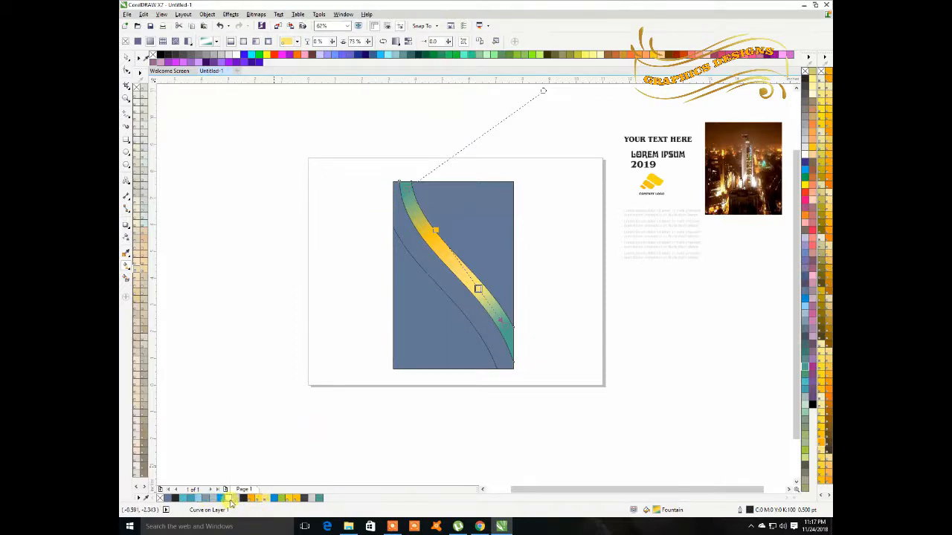
click(222, 500)
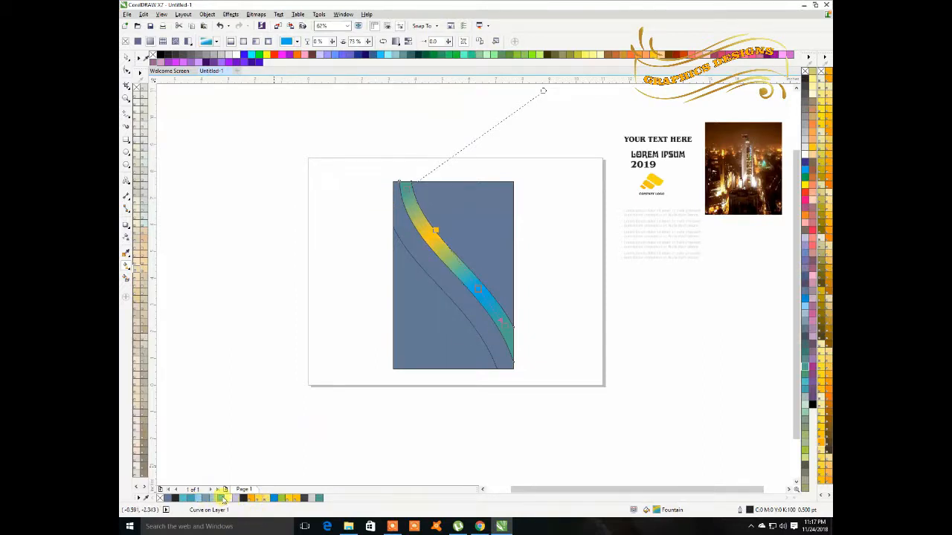
Step: Recolor the gradient's lower end node bright blue and shift the blue middle node to 79%
click(502, 321)
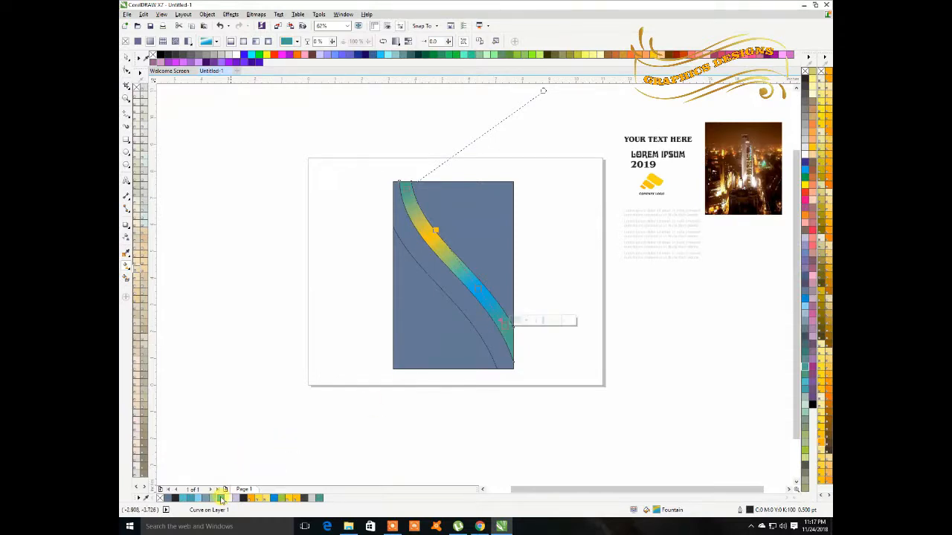
click(474, 290)
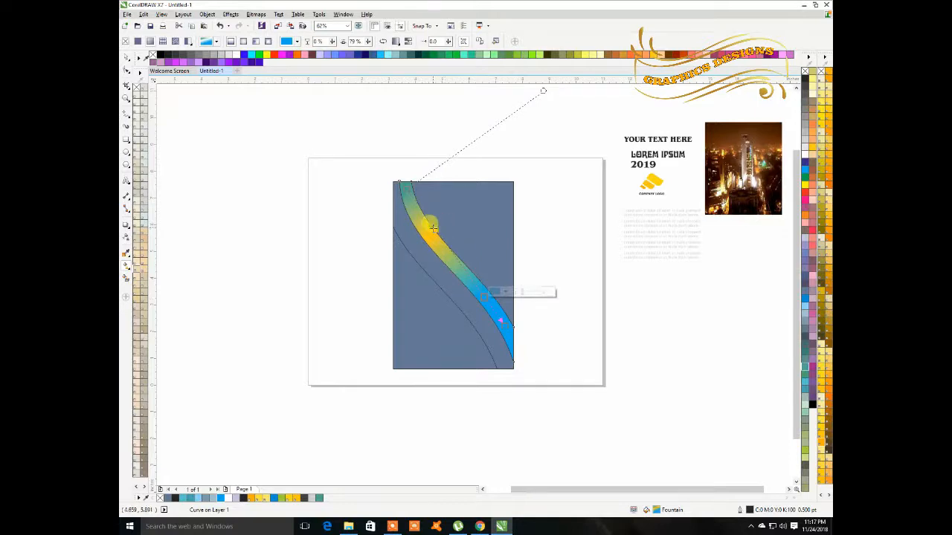
Step: Remove the amber and blue middle nodes from the band's gradient
click(434, 231)
drag(434, 245, 403, 188)
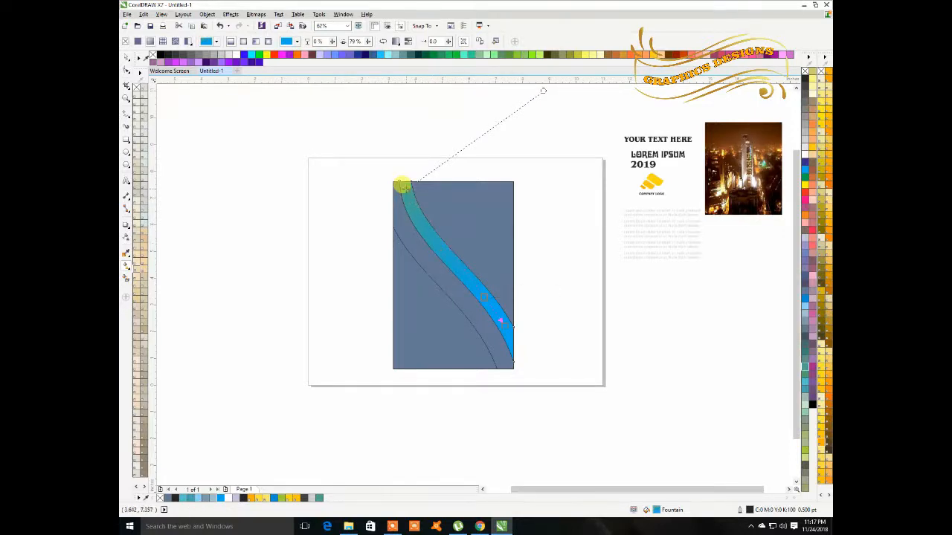
click(482, 294)
double_click(482, 294)
Step: Recolor the gradient's upper end node bright blue and add a light blue node in the middle at 47%
click(401, 189)
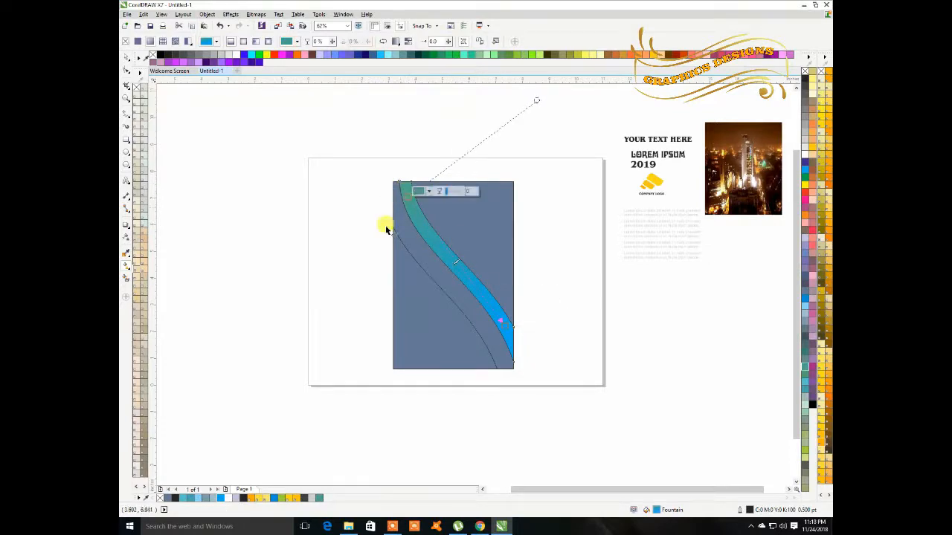
click(220, 498)
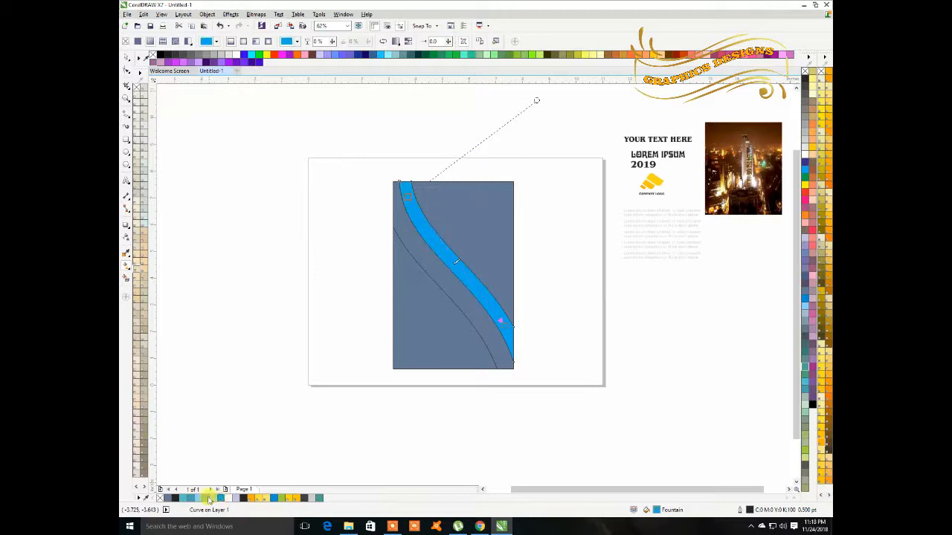
double_click(450, 260)
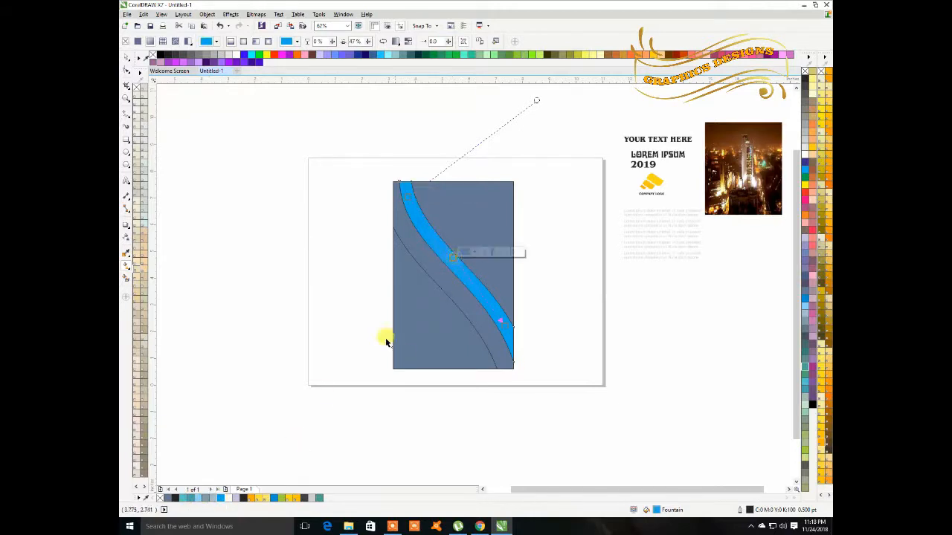
click(198, 498)
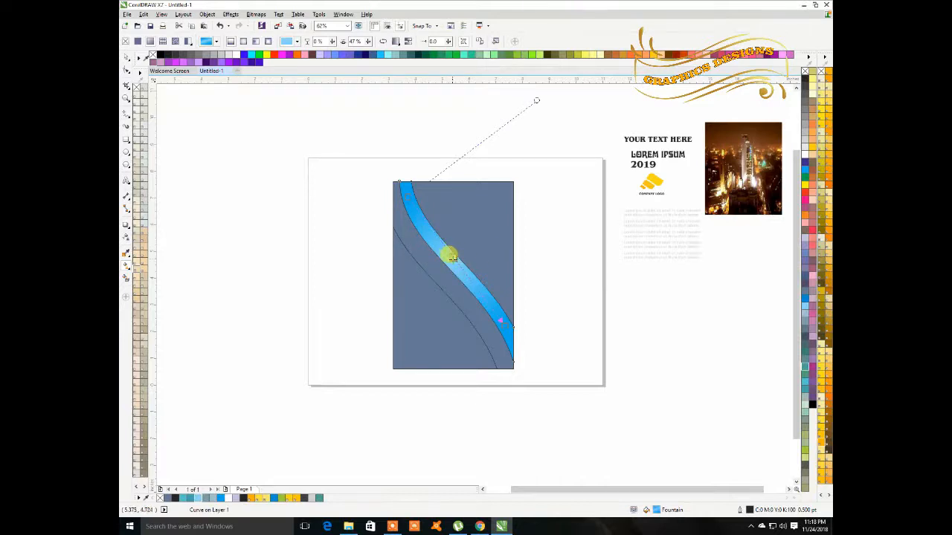
Step: Shift the light blue middle node of the blue band's gradient to 49%
click(433, 272)
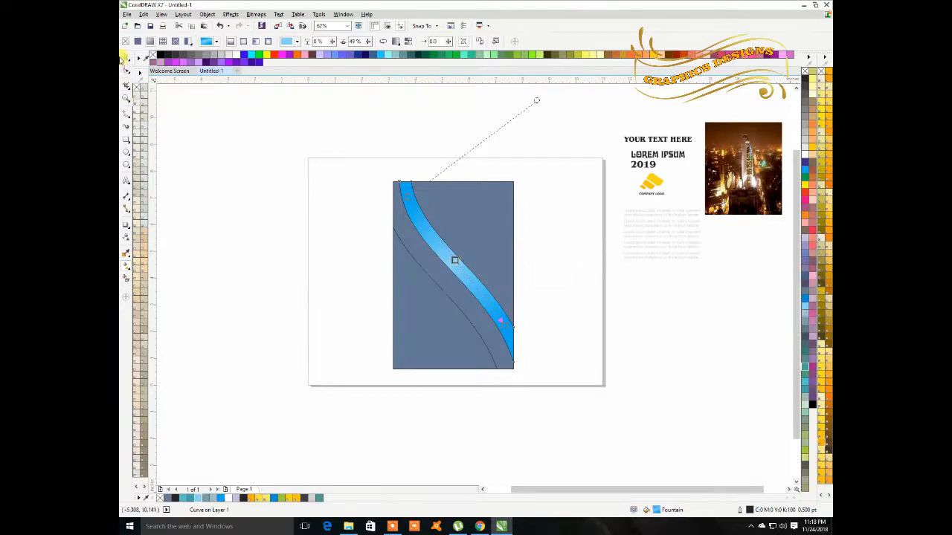
click(127, 61)
Step: Apply a diagonal linear gradient along the band below the blue one and color both end nodes amber orange
click(425, 253)
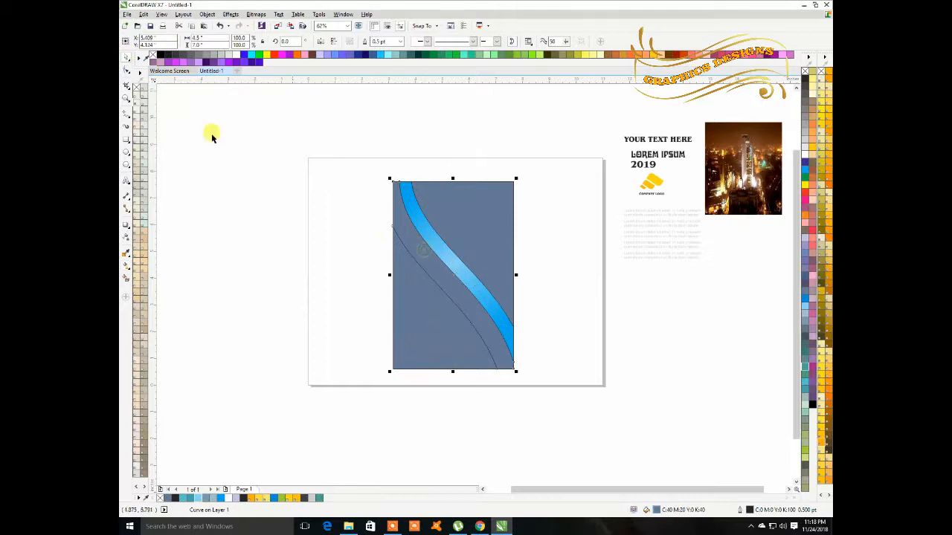
click(126, 265)
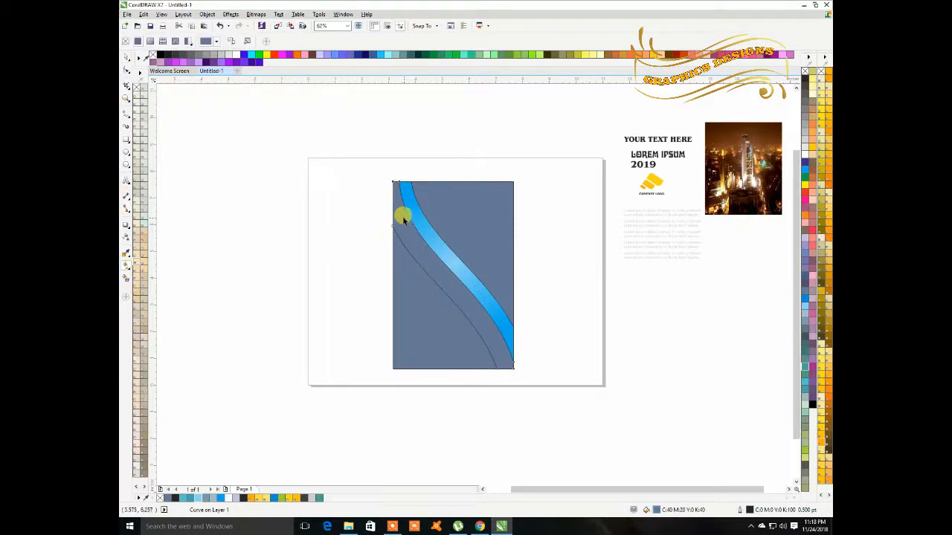
drag(486, 337, 486, 332)
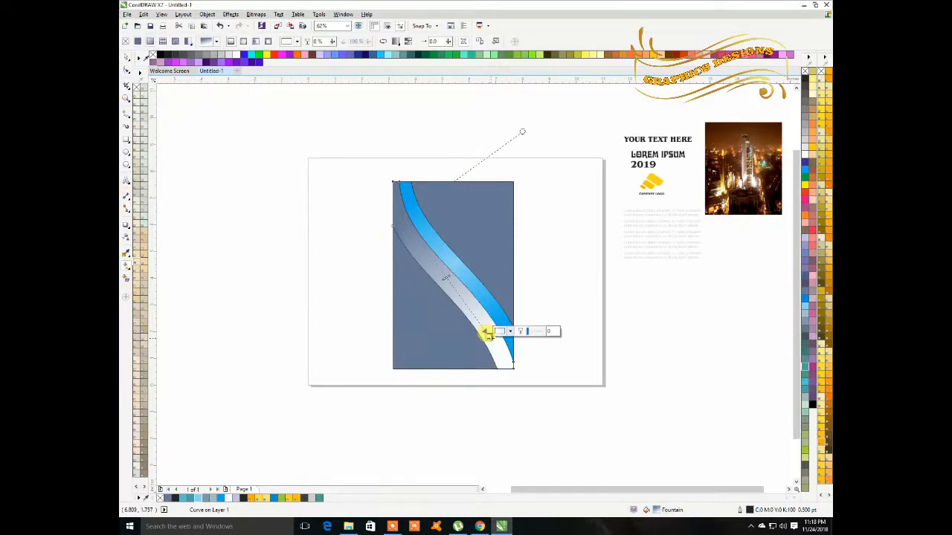
click(256, 498)
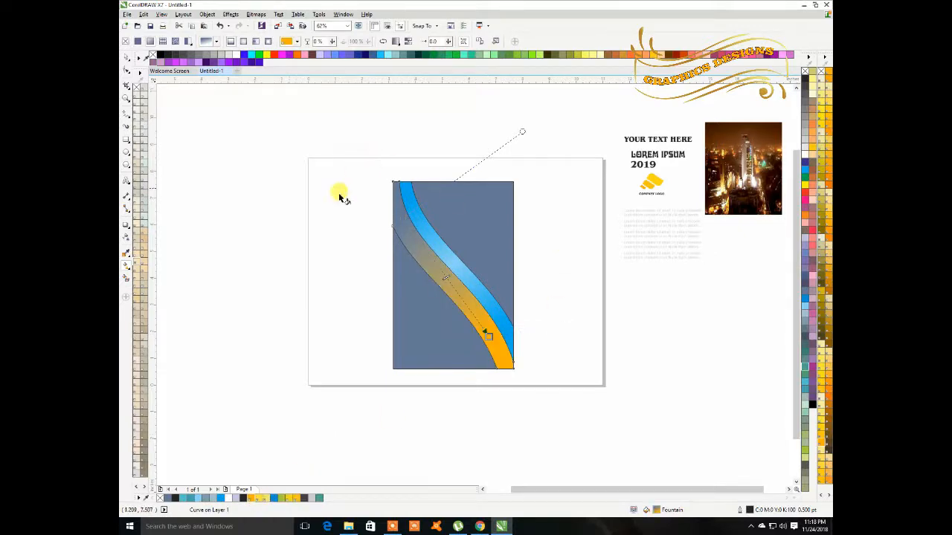
click(394, 222)
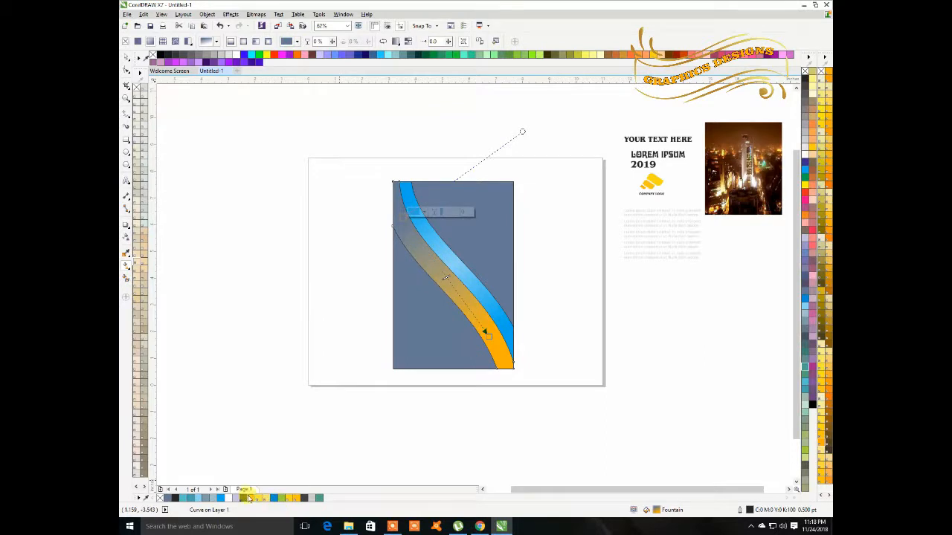
click(251, 498)
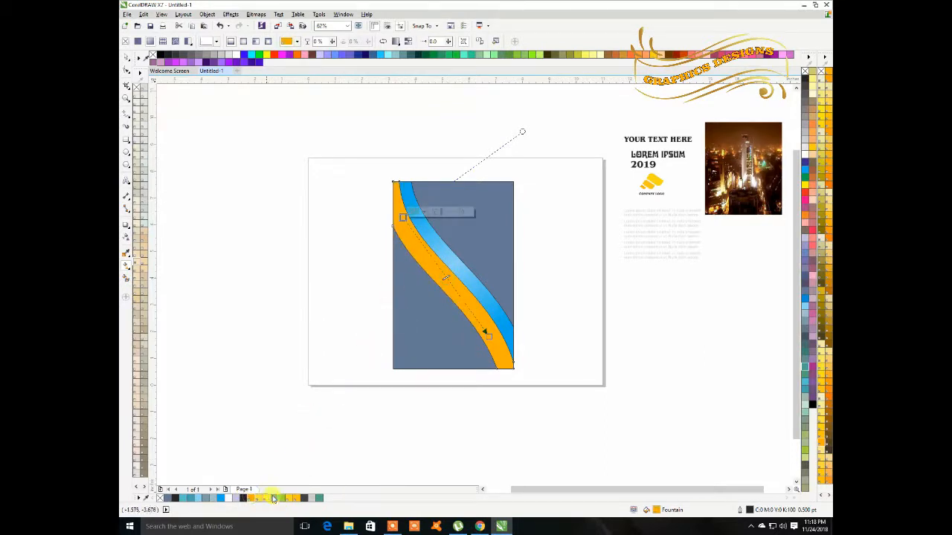
Step: Add a light yellow middle node at 45% to the orange gradient and extend both end nodes to the band's ends
double_click(444, 272)
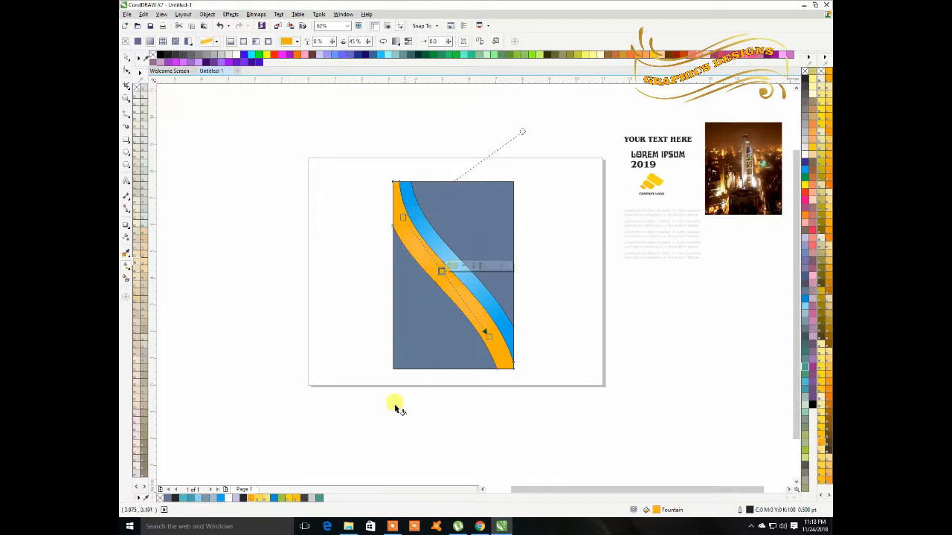
click(266, 499)
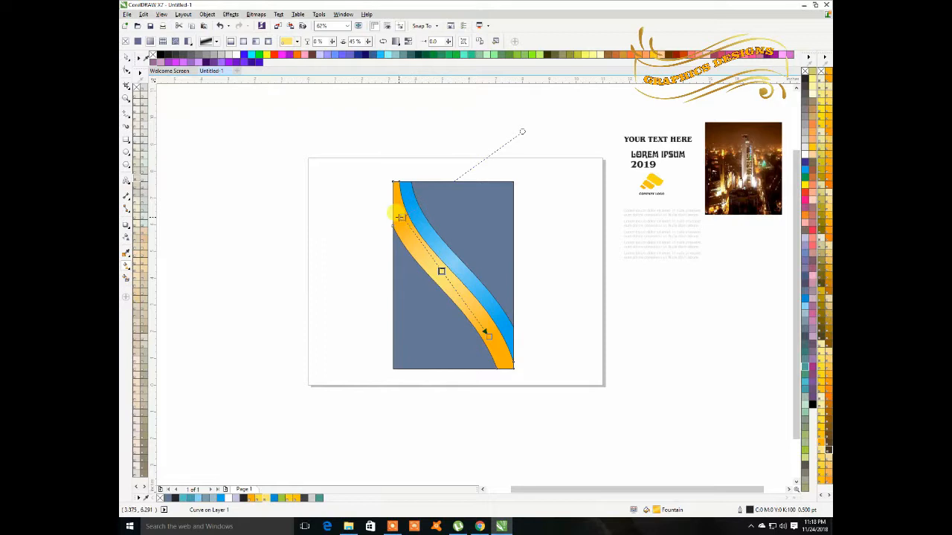
drag(402, 217, 392, 203)
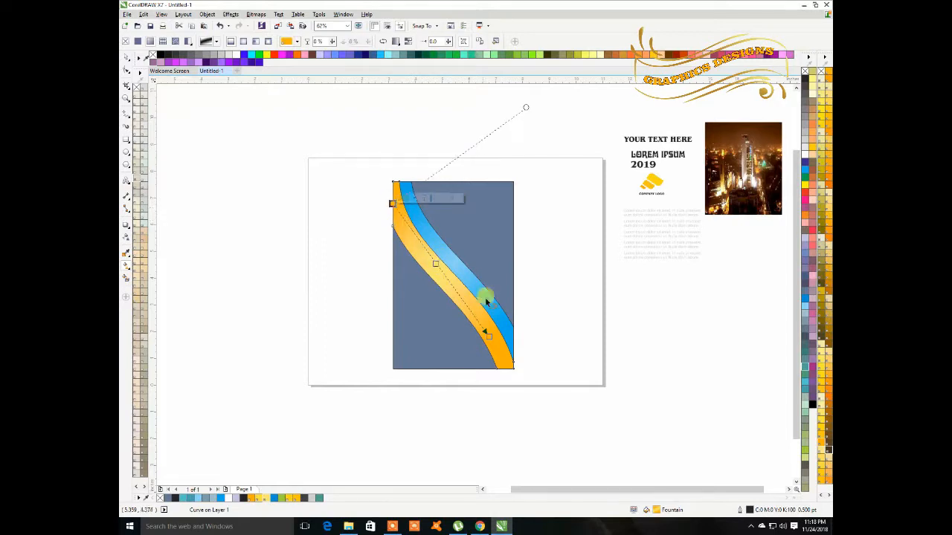
drag(487, 336, 513, 365)
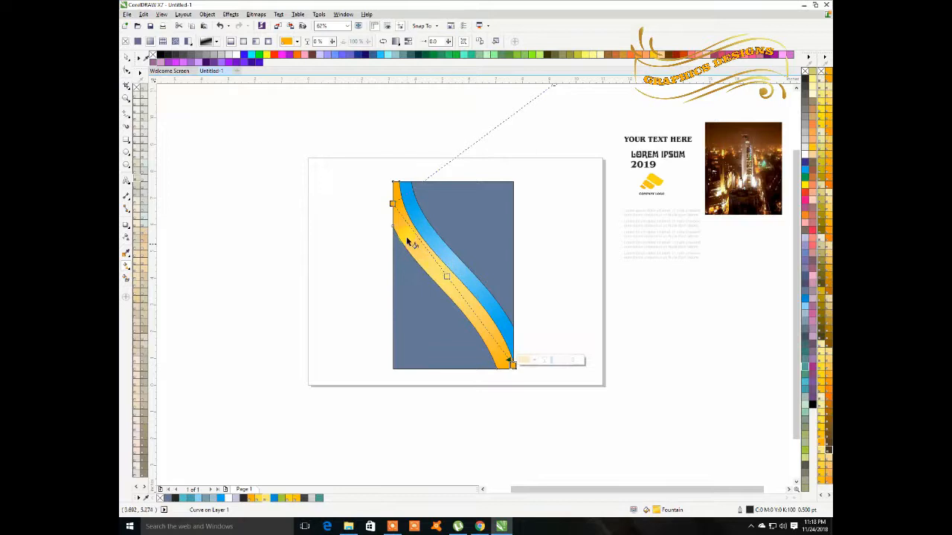
click(127, 58)
click(280, 306)
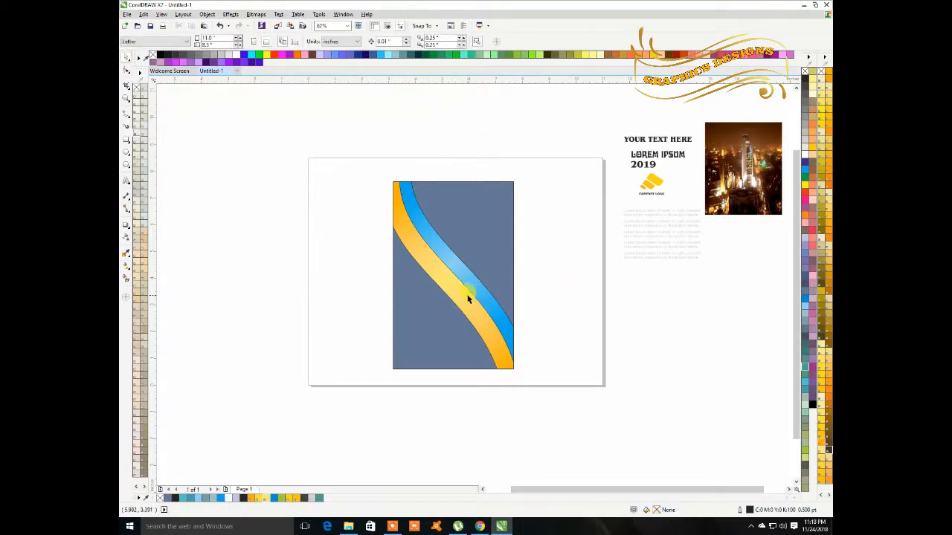
Step: Remove the outlines from the orange band and the blue band
click(469, 298)
right_click(804, 71)
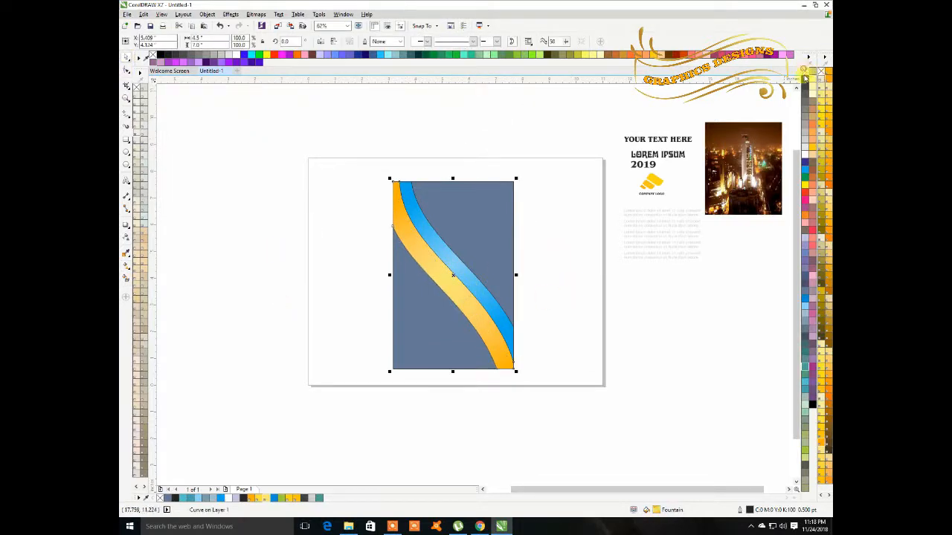
click(456, 264)
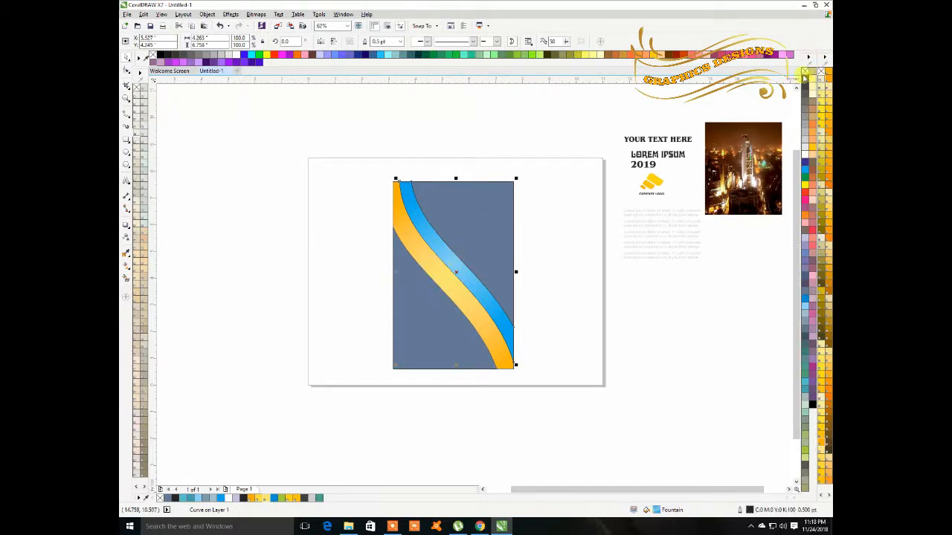
right_click(805, 70)
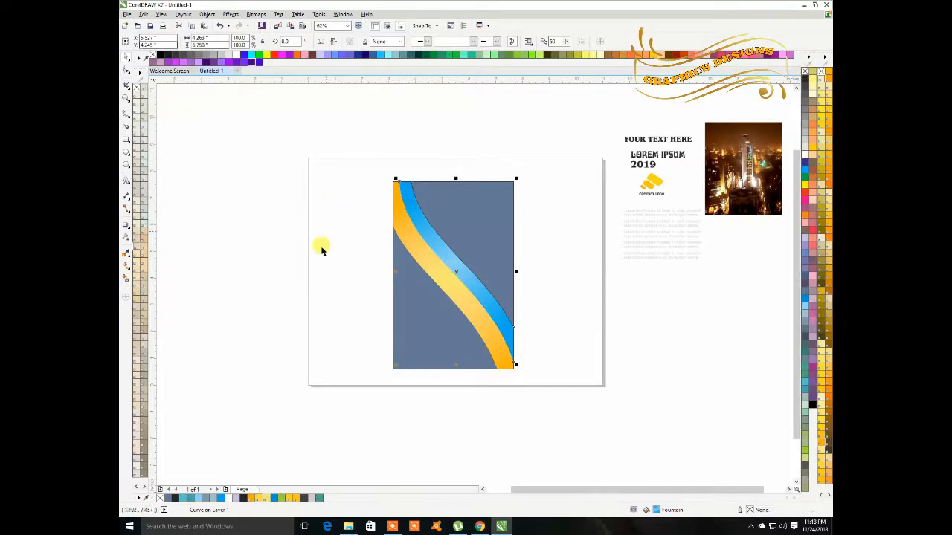
click(328, 278)
Step: Bring the city night photo beside the layout and PowerClip it inside the section above the blue band
drag(755, 153, 612, 266)
right_click(634, 265)
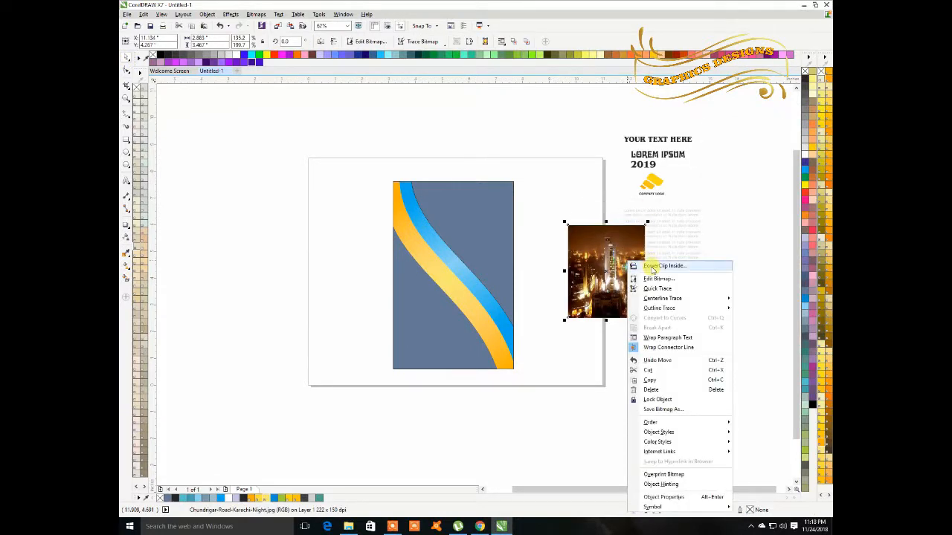
click(662, 265)
click(461, 208)
Step: Edit the PowerClip contents, moving the photo and enlarging it to about 3.97 by 5.66 inches to fill the section
right_click(469, 234)
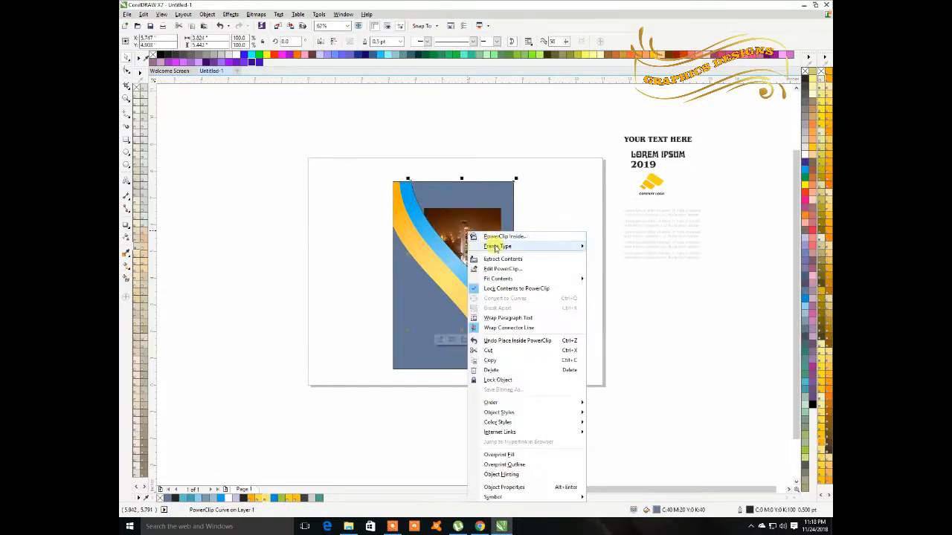
click(500, 269)
drag(472, 245, 460, 214)
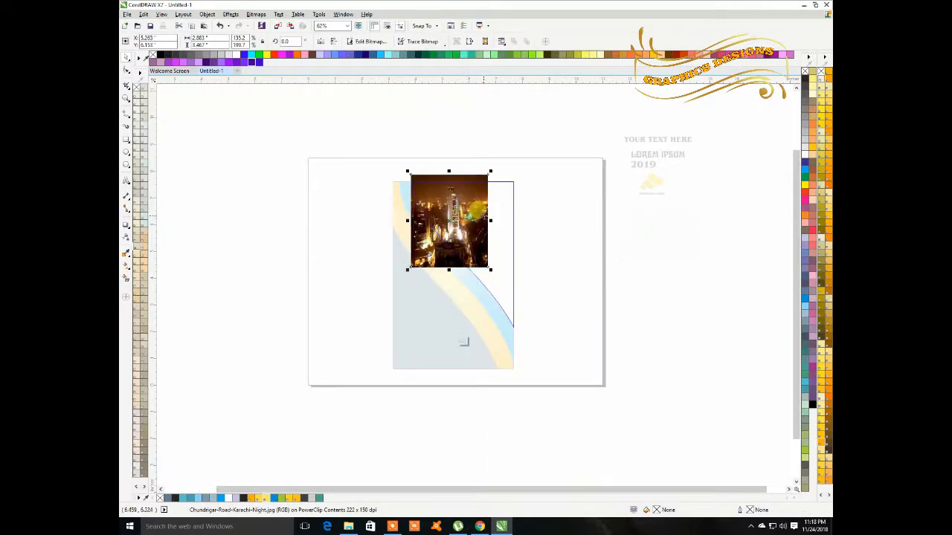
drag(489, 270, 464, 328)
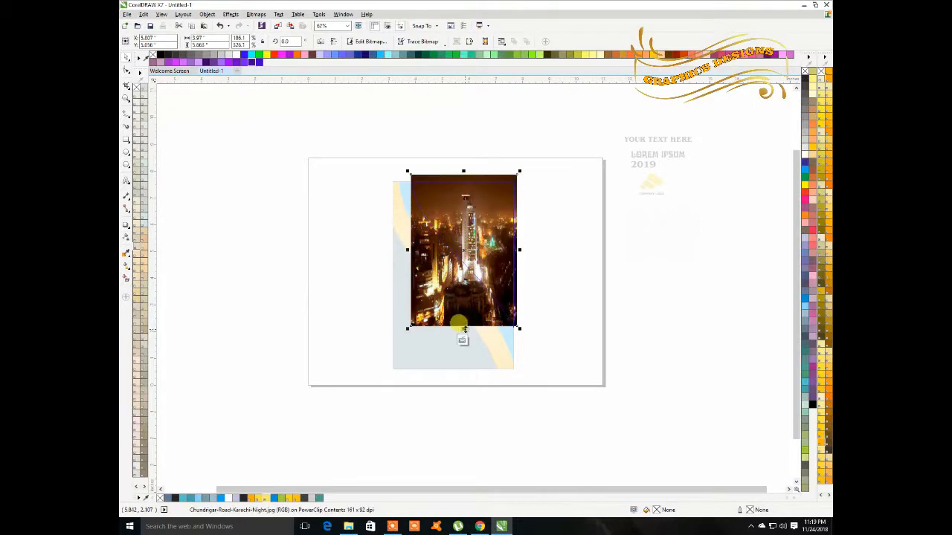
key(Down)
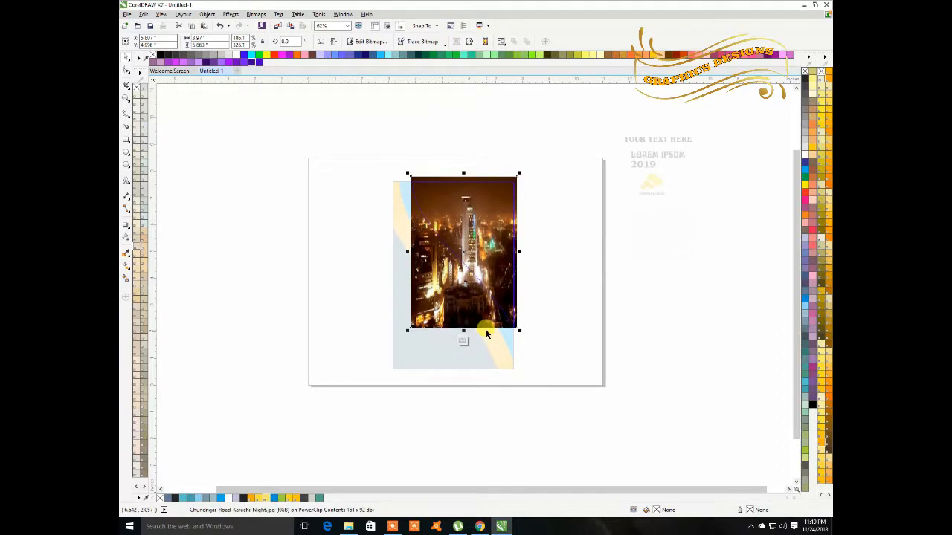
click(462, 343)
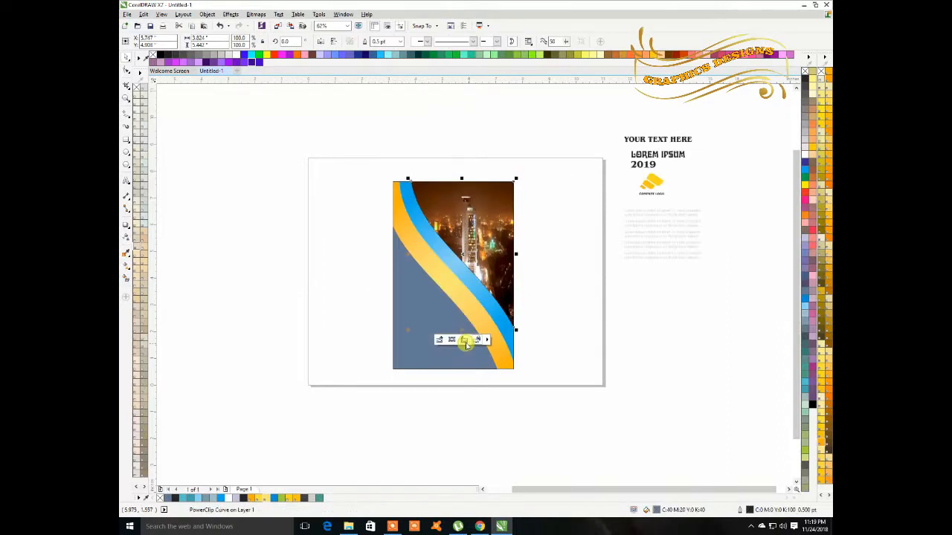
click(578, 306)
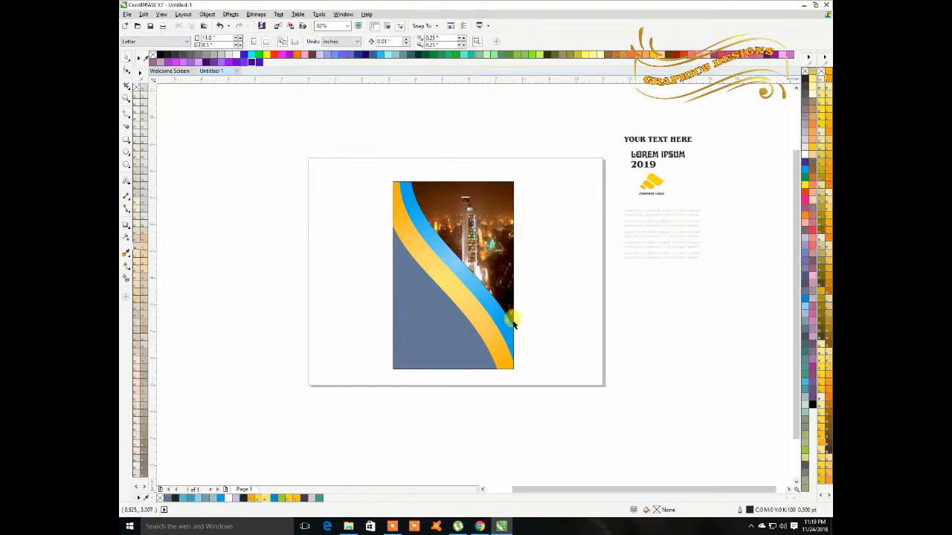
Step: Apply a diagonal linear gradient to the section below the orange band, trying green and light grey for its lower end node
click(443, 331)
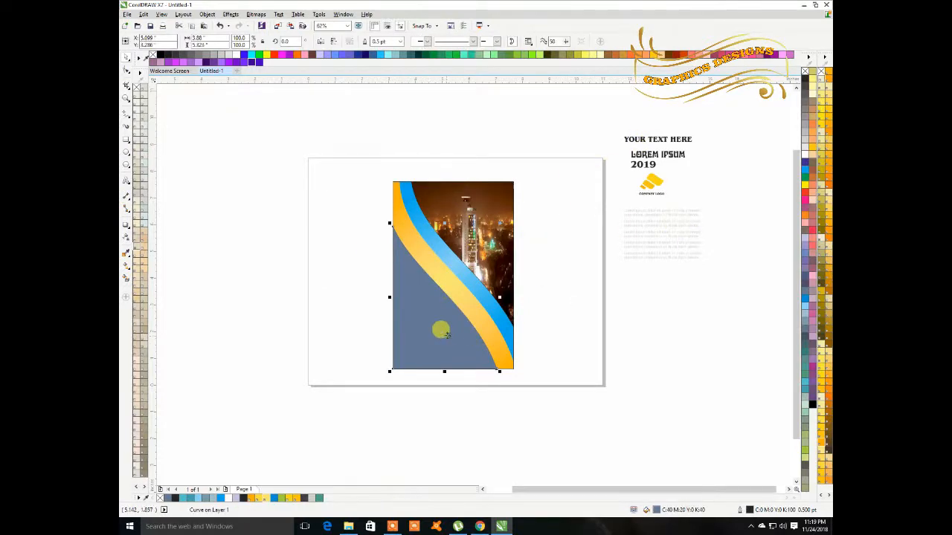
click(124, 270)
drag(398, 251, 452, 349)
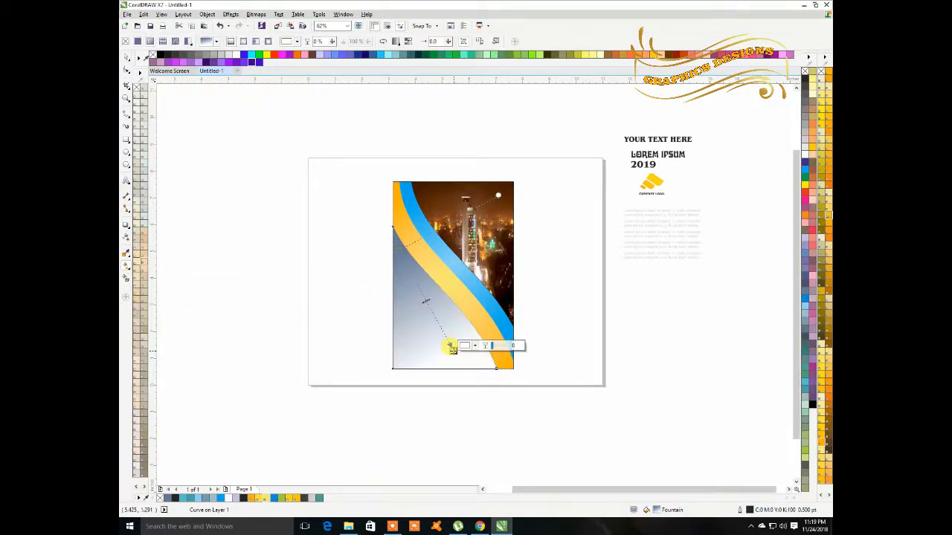
click(281, 498)
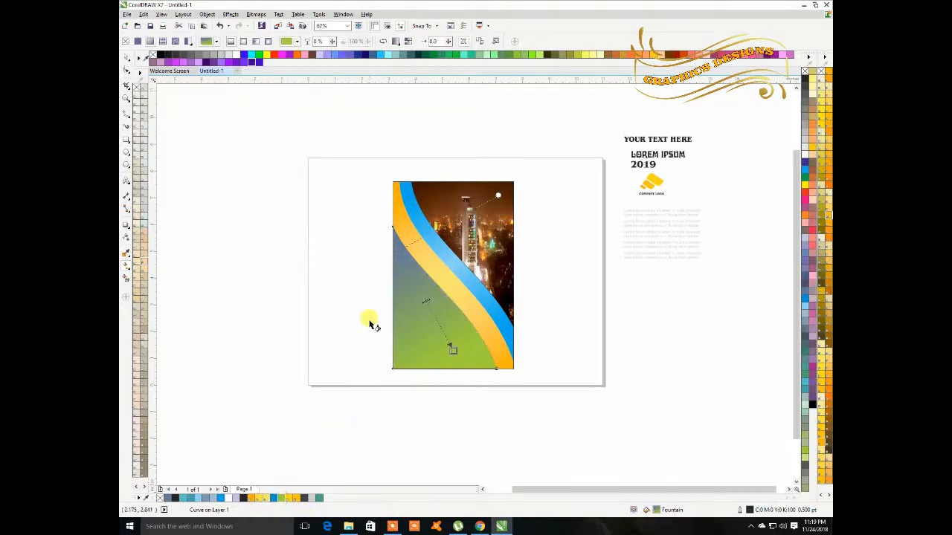
click(394, 247)
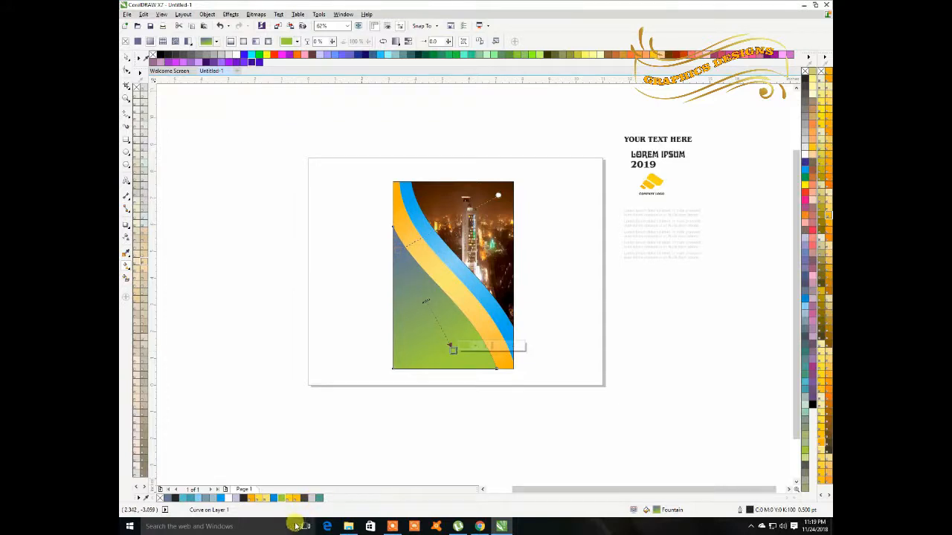
click(319, 496)
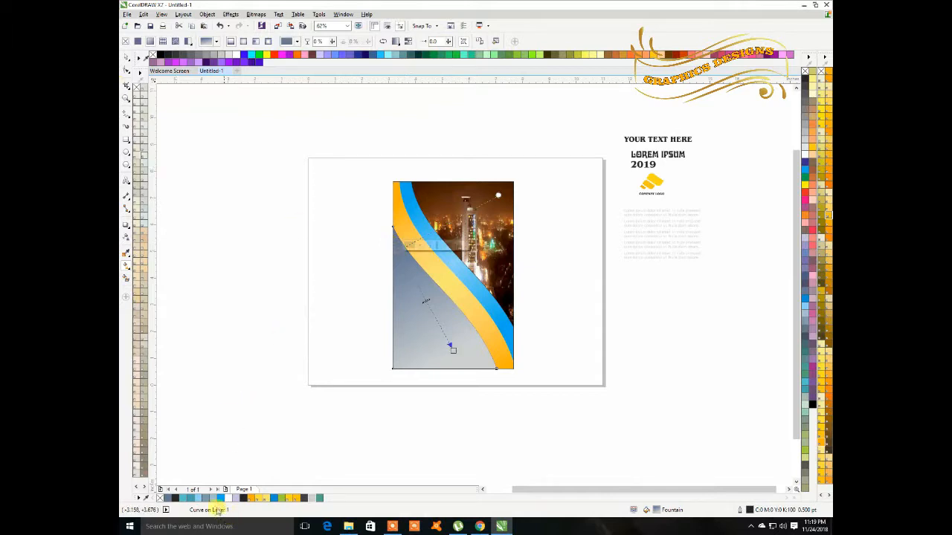
Step: Recolor the upper end node of the section's gradient, trying light blue and switching to teal
click(199, 499)
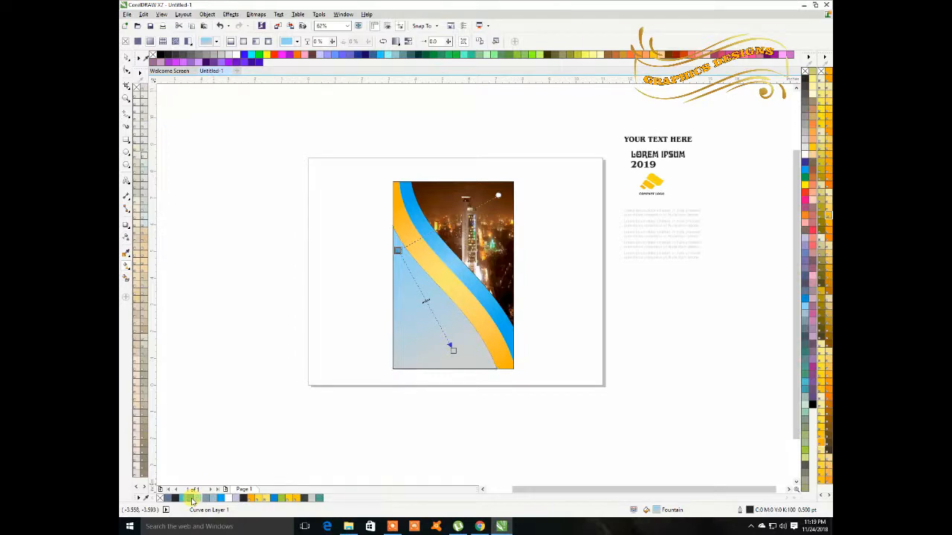
click(192, 499)
Step: Try bright blue, turquoise and light pink for the lower end node of the section's gradient
click(452, 348)
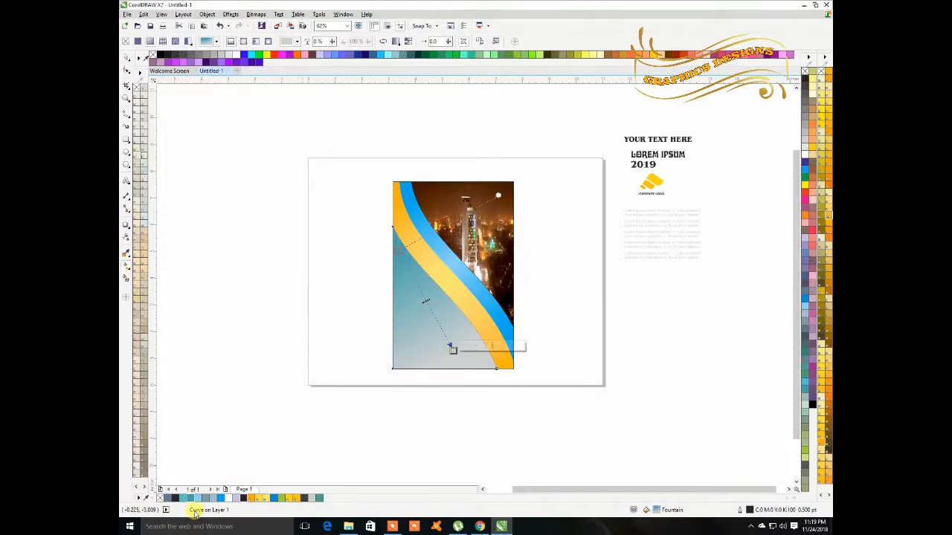
click(220, 498)
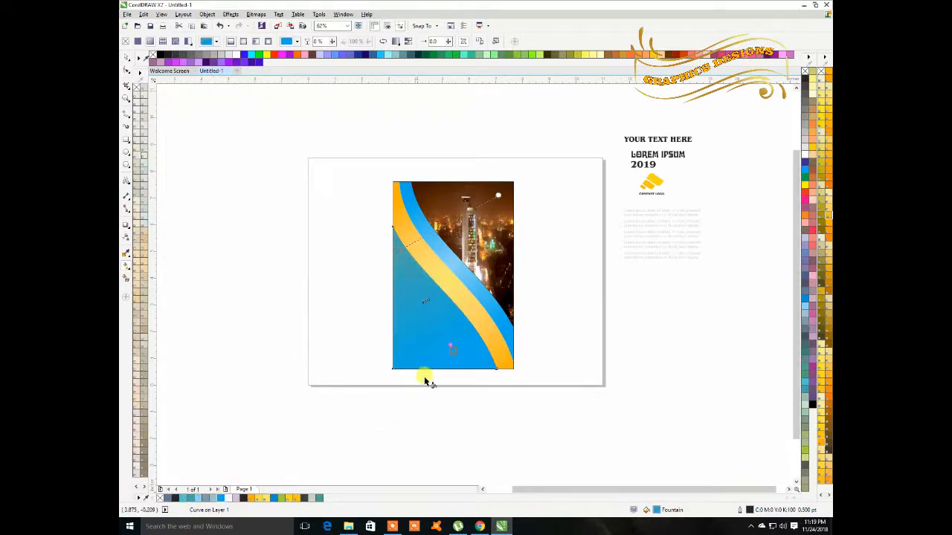
click(449, 349)
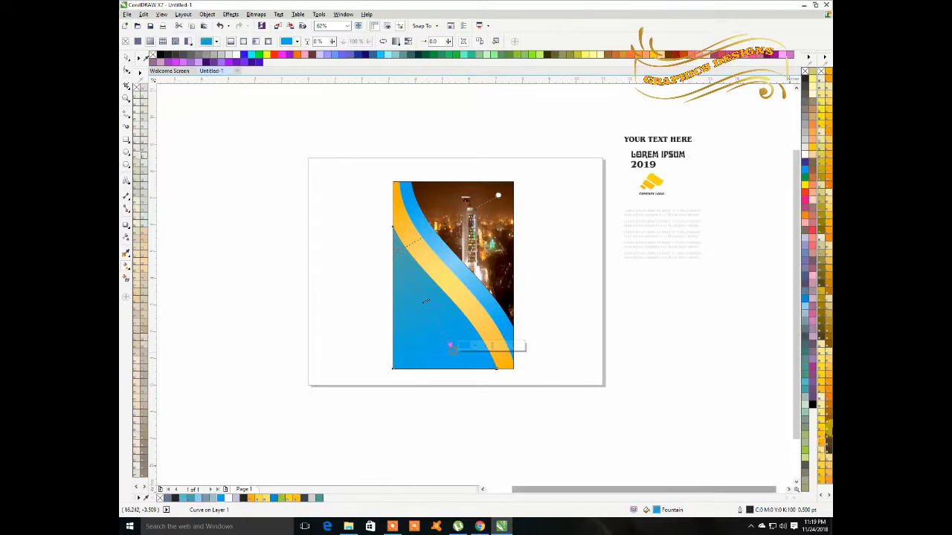
click(806, 385)
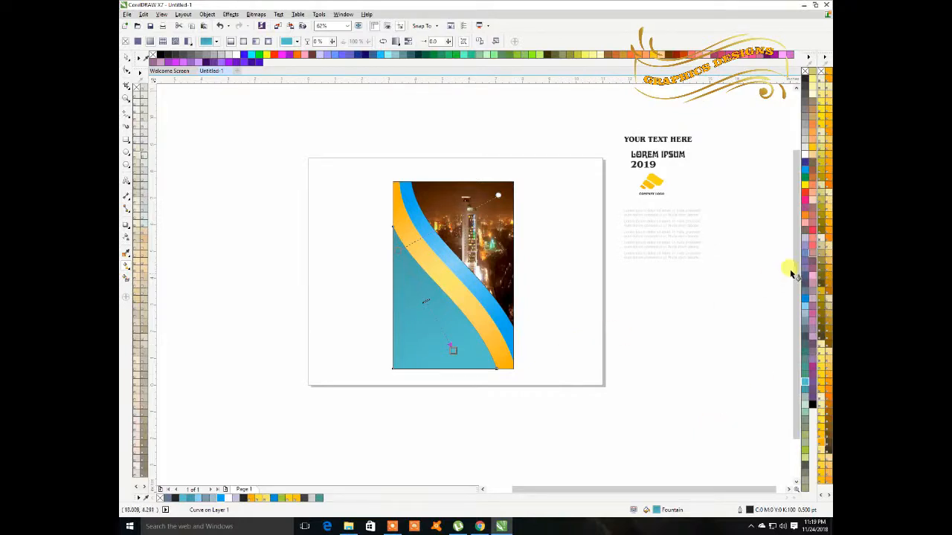
click(814, 276)
Step: Recolor the section gradient's lower end node yellow and extend it to just below the page edge
drag(450, 345, 463, 354)
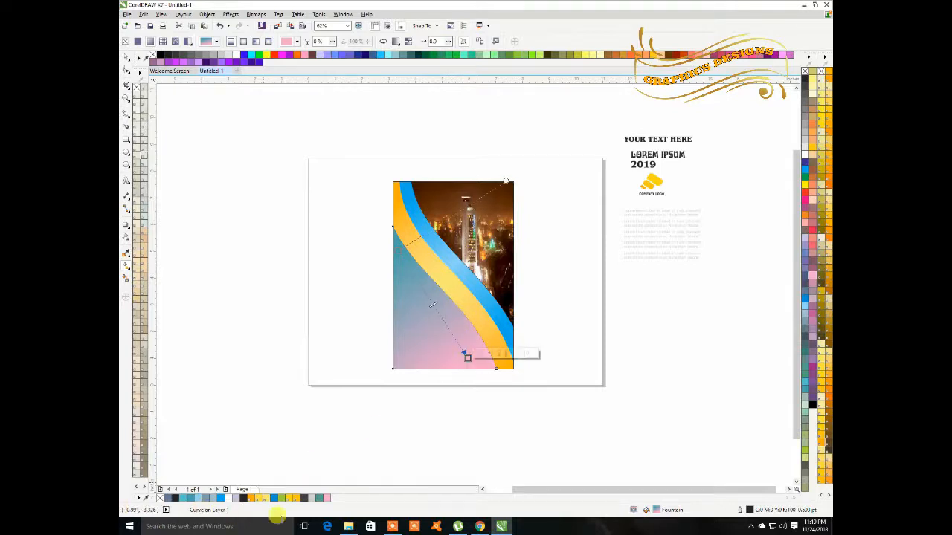
click(257, 500)
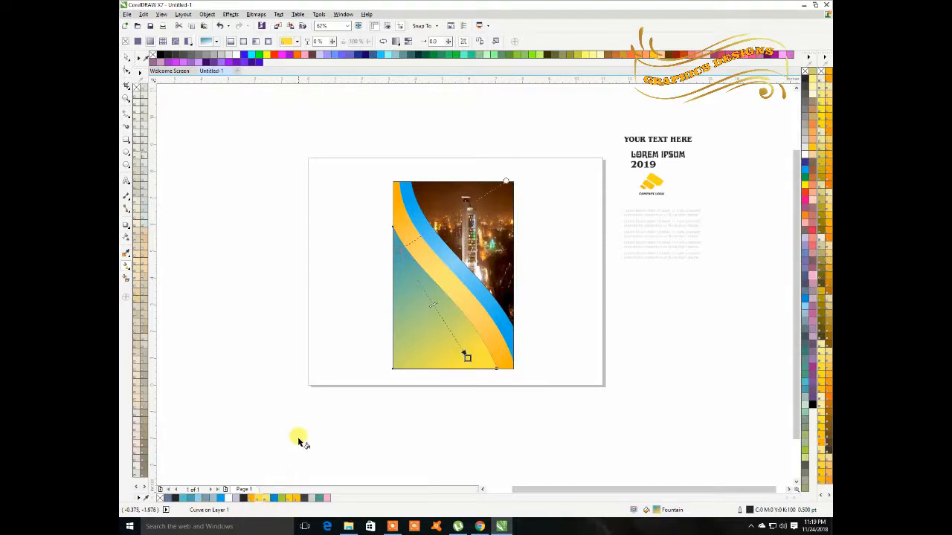
drag(466, 357, 471, 386)
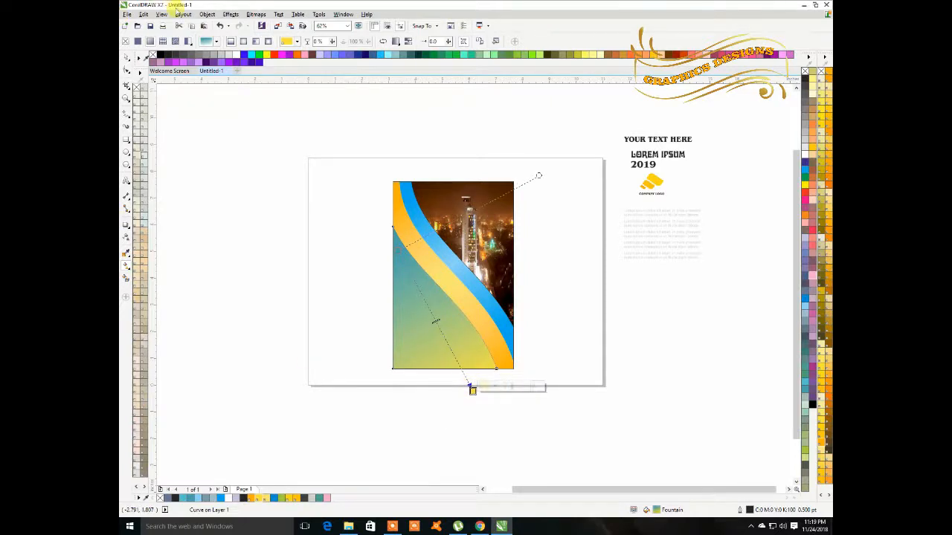
Step: Move the LOREM IPSUM title onto the upper-right corner of the city photo
click(127, 58)
click(365, 278)
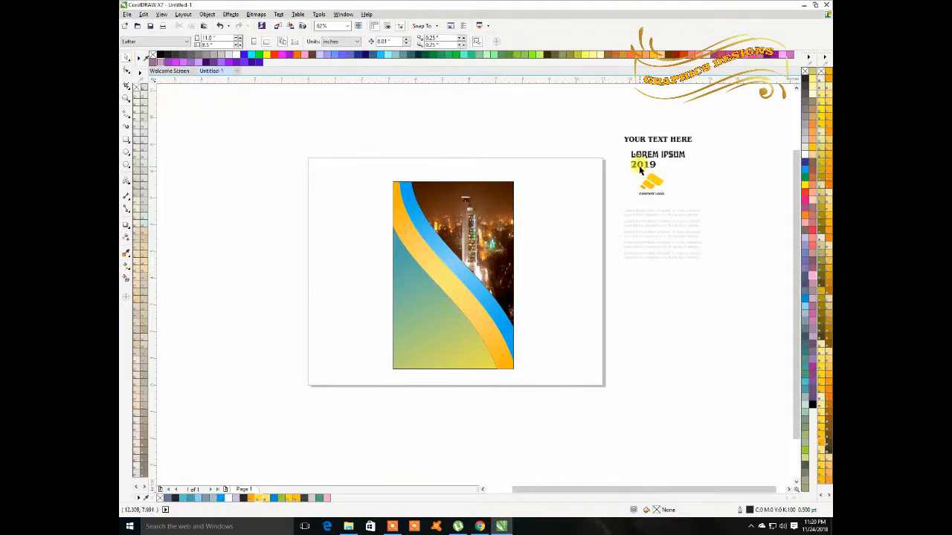
scroll(497, 190, up, 2)
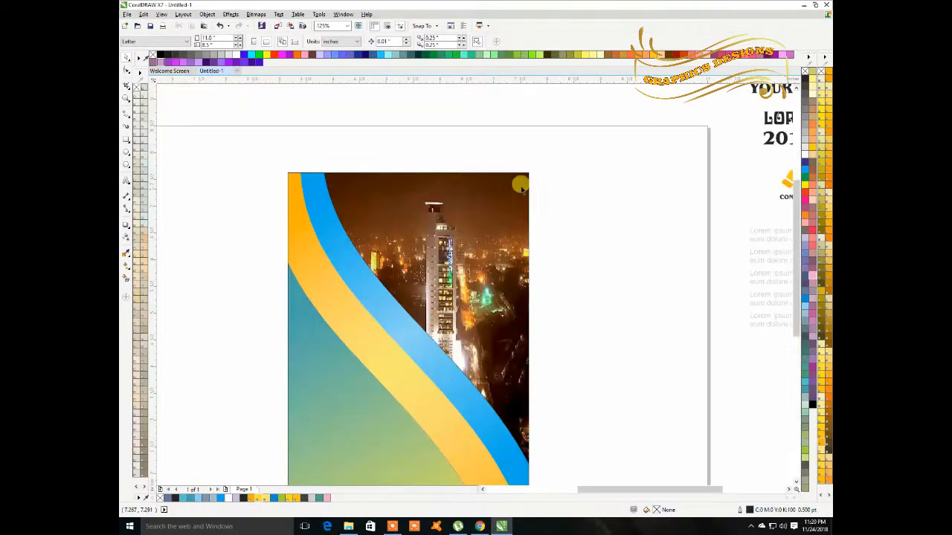
scroll(599, 238, down, 2)
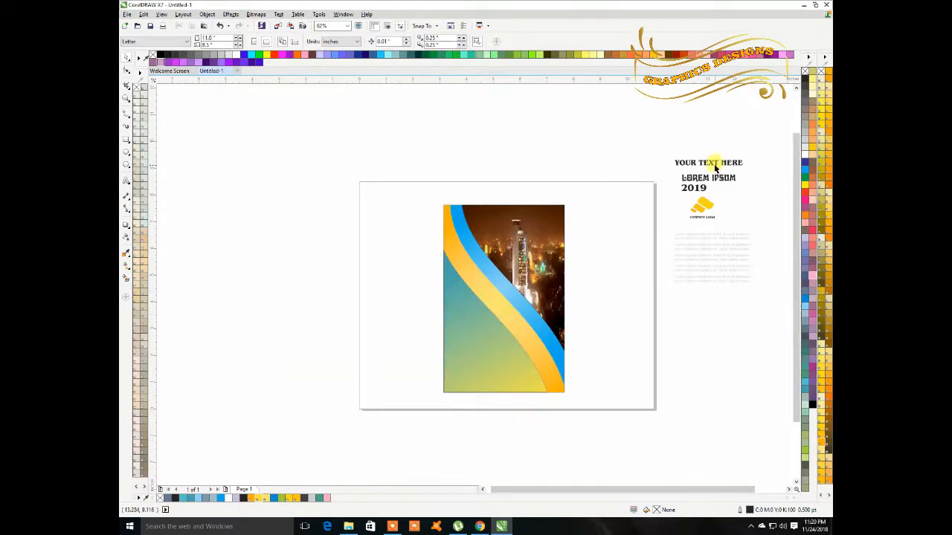
click(710, 178)
drag(708, 173, 534, 206)
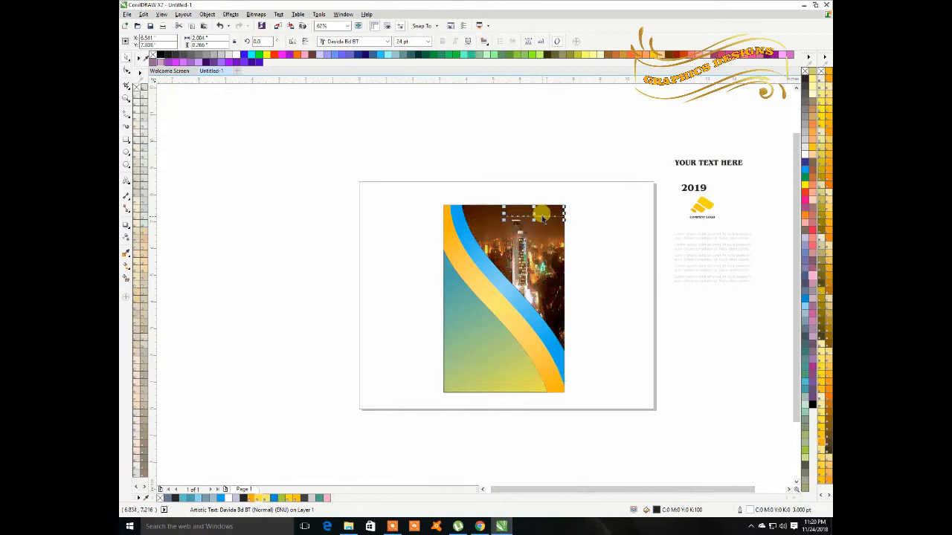
scroll(541, 214, up, 2)
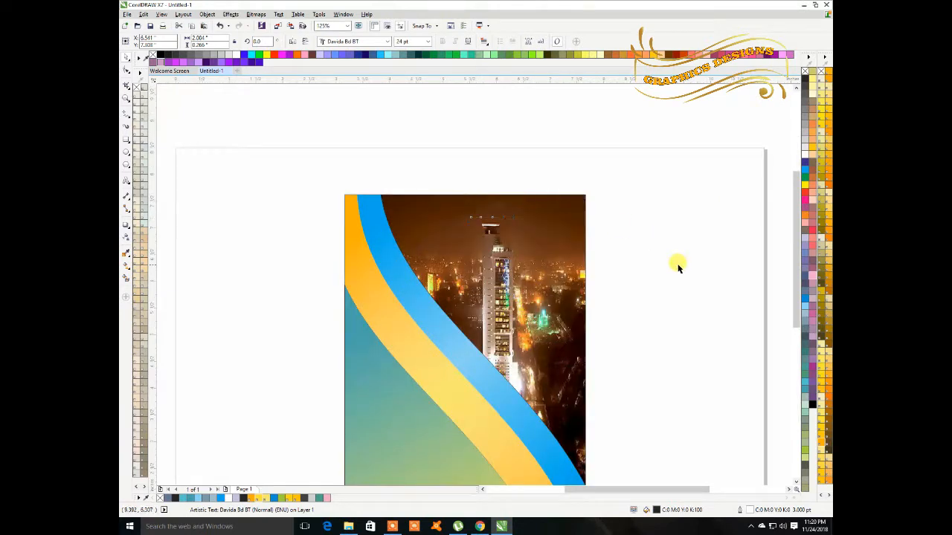
scroll(673, 261, down, 2)
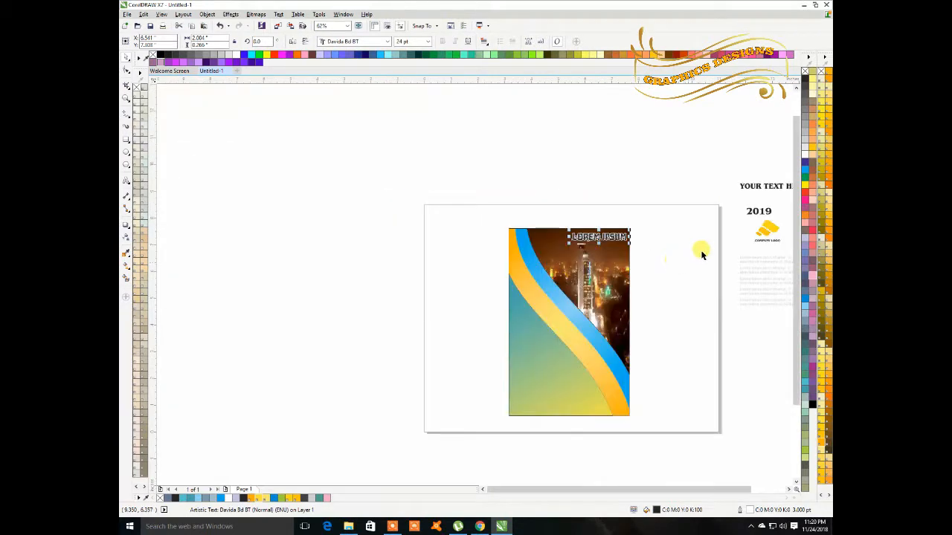
Step: Place the 2019 text directly beneath the LOREM IPSUM title and nudge it to line up with the title's right edge
drag(768, 216, 617, 248)
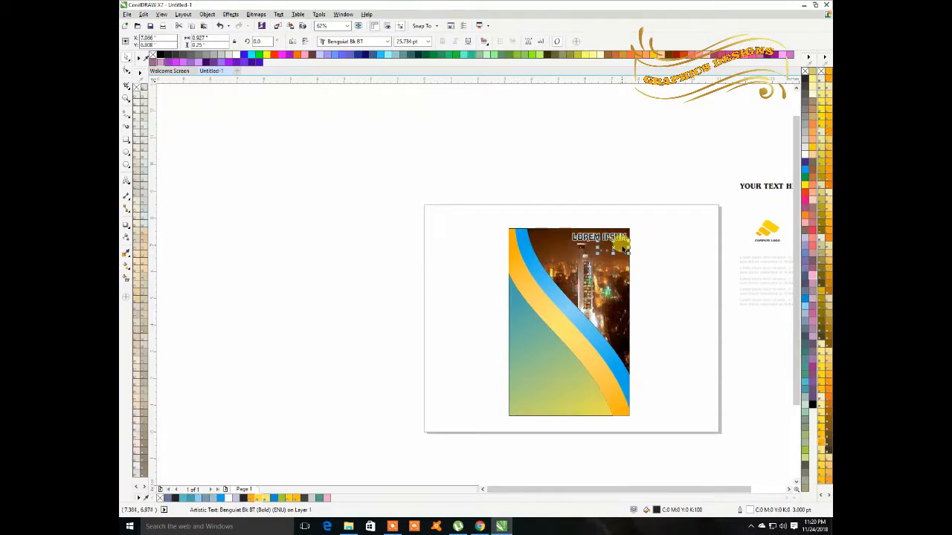
scroll(623, 248, up, 2)
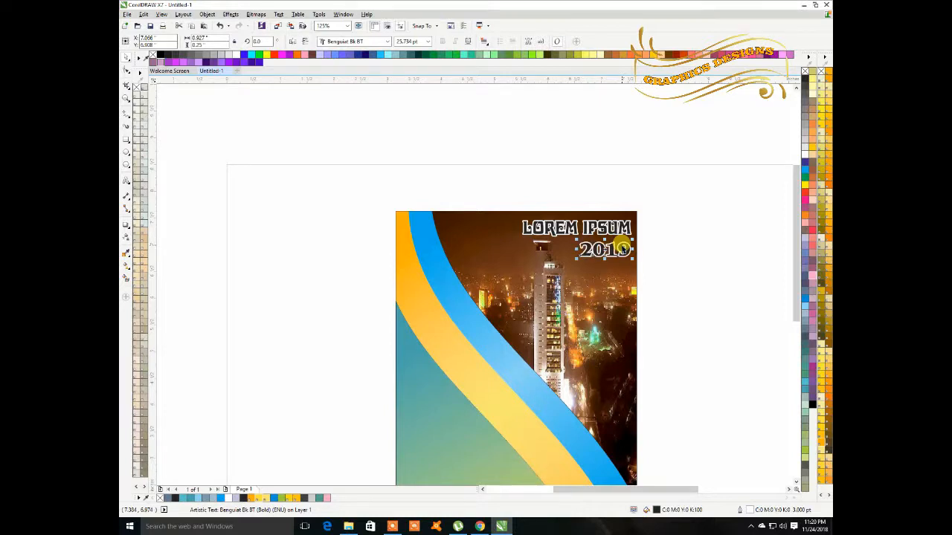
scroll(641, 230, up, 4)
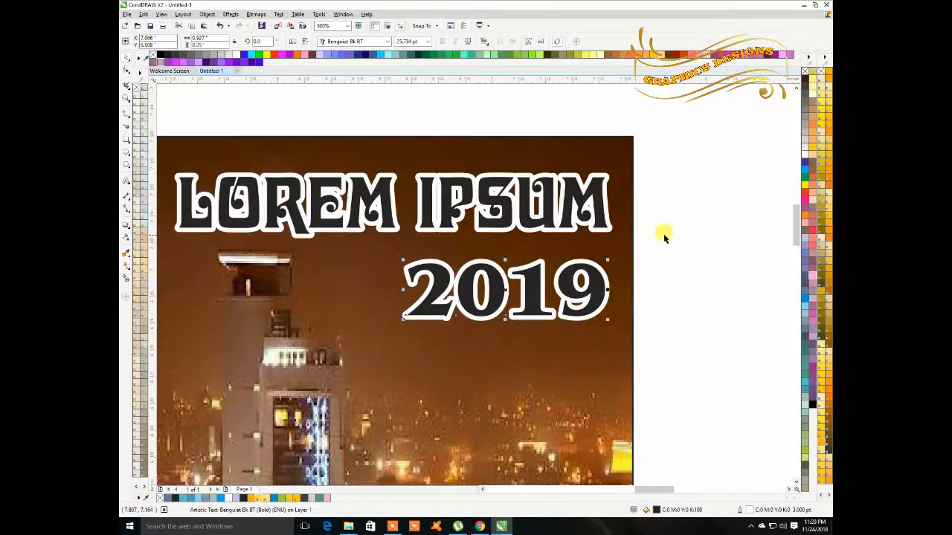
key(Right)
key(Up)
key(Up)
key(Right)
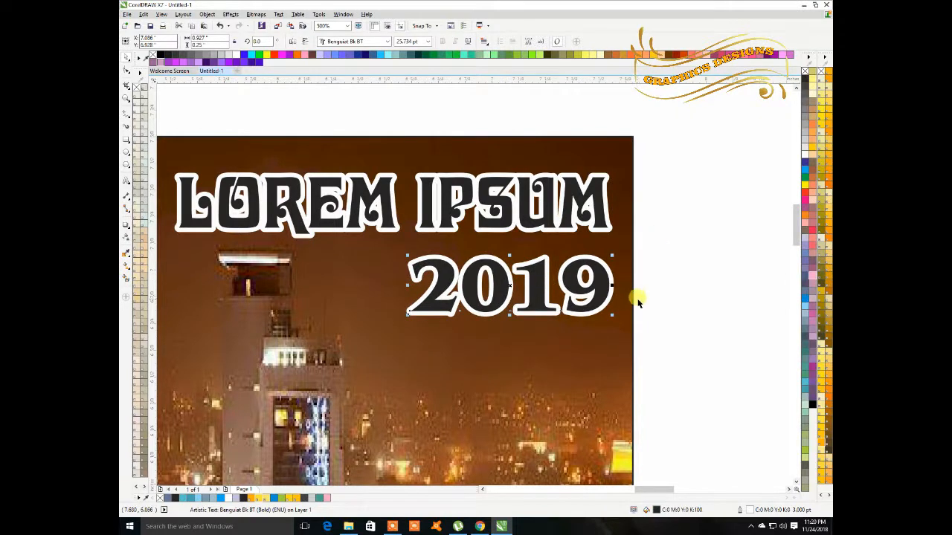
Step: Place the company logo group on the upper part of the teal section and enlarge it to about 1 inch wide
scroll(635, 301, down, 4)
scroll(611, 314, down, 2)
drag(627, 488, 662, 491)
drag(793, 282, 792, 321)
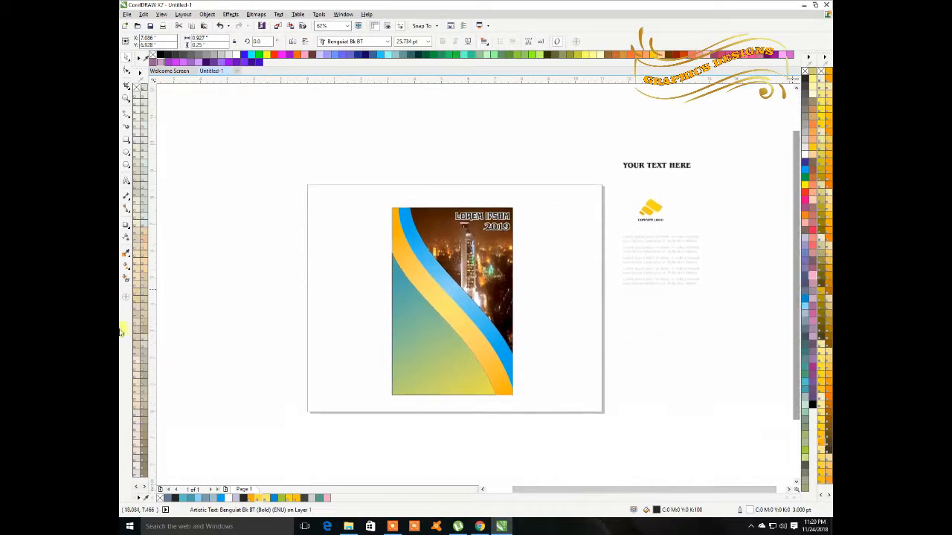
click(692, 192)
click(676, 168)
click(592, 193)
drag(593, 187, 414, 308)
scroll(414, 307, up, 2)
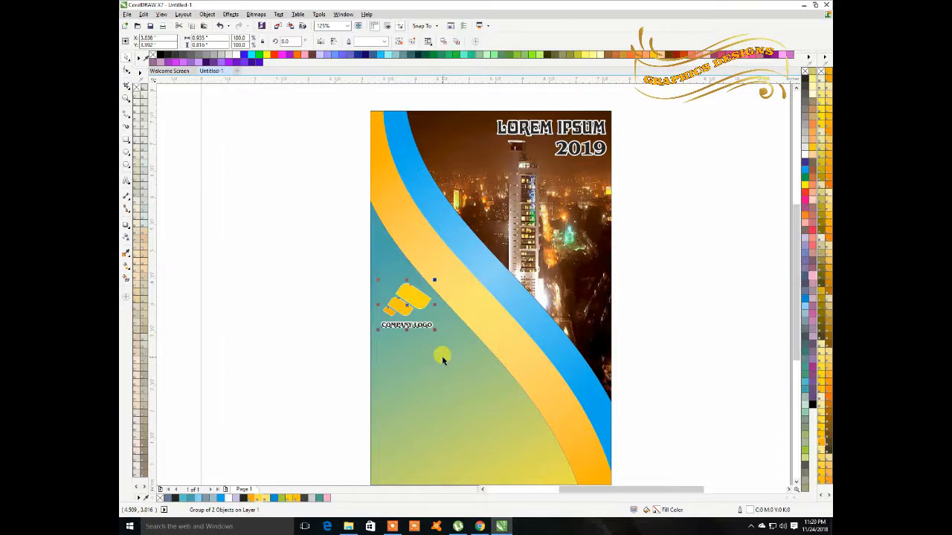
drag(435, 329, 439, 351)
Step: Move the YOUR TEXT HERE heading onto the lower part of the cover
scroll(440, 351, down, 2)
drag(799, 293, 800, 347)
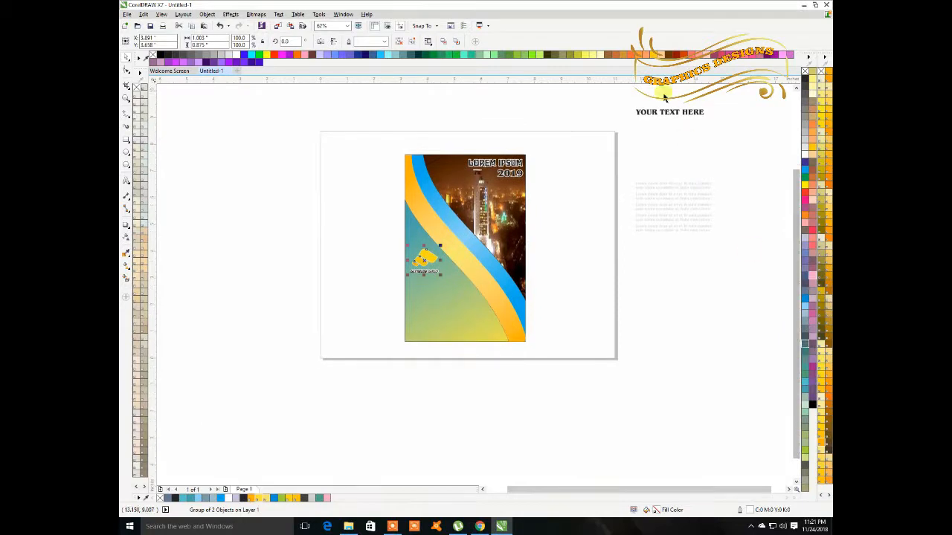
drag(669, 111, 524, 246)
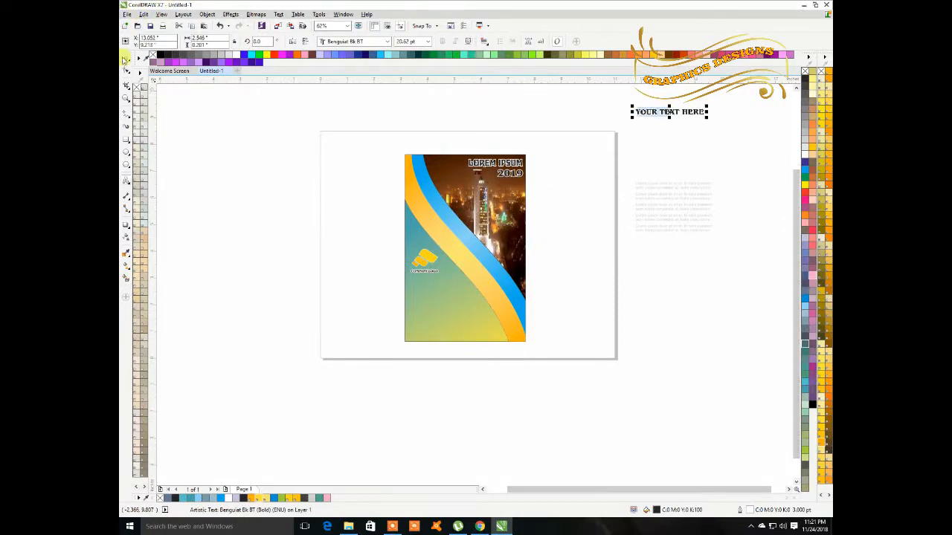
drag(666, 111, 505, 316)
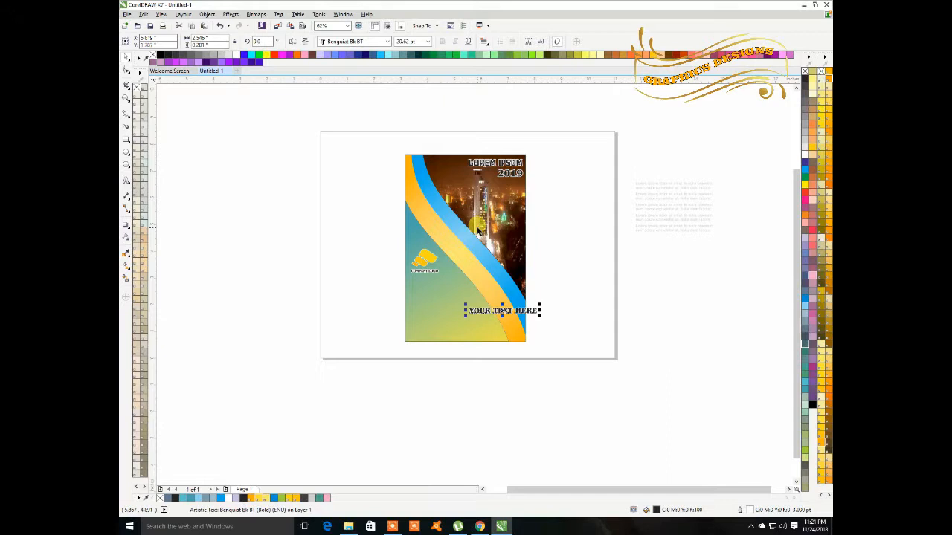
Step: Shift the company logo slightly up within the teal section to make room beneath it
scroll(421, 256, up, 2)
drag(421, 256, 418, 239)
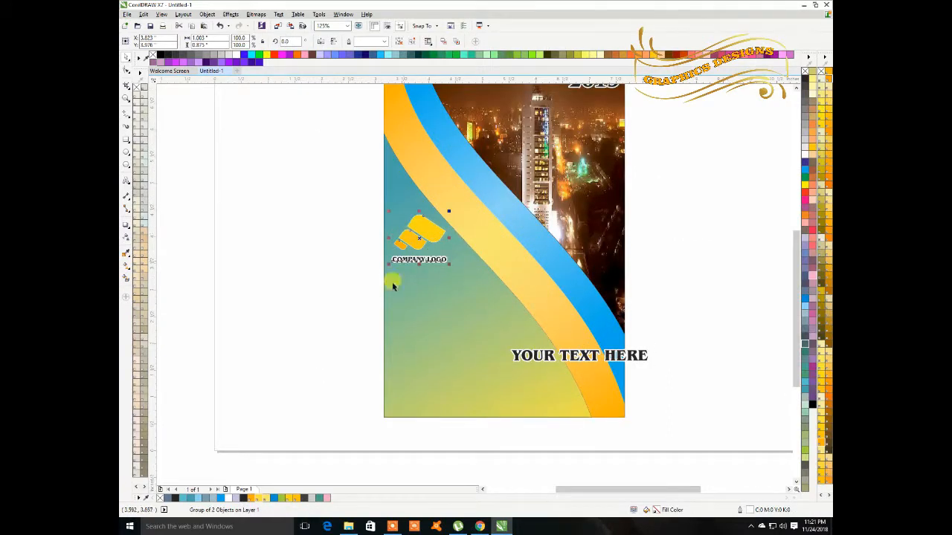
click(372, 300)
Step: Shrink the YOUR TEXT HERE heading to about 13.7 pt and position it just below the company logo
click(575, 358)
drag(535, 334, 461, 295)
mouse_move(536, 300)
mouse_down()
mouse_move(513, 291)
mouse_move(532, 305)
mouse_up()
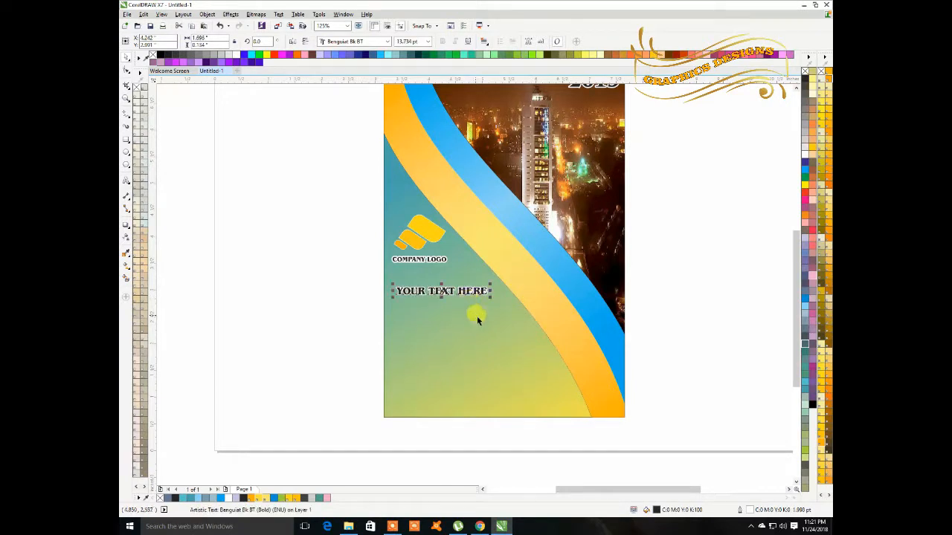
drag(459, 297, 450, 285)
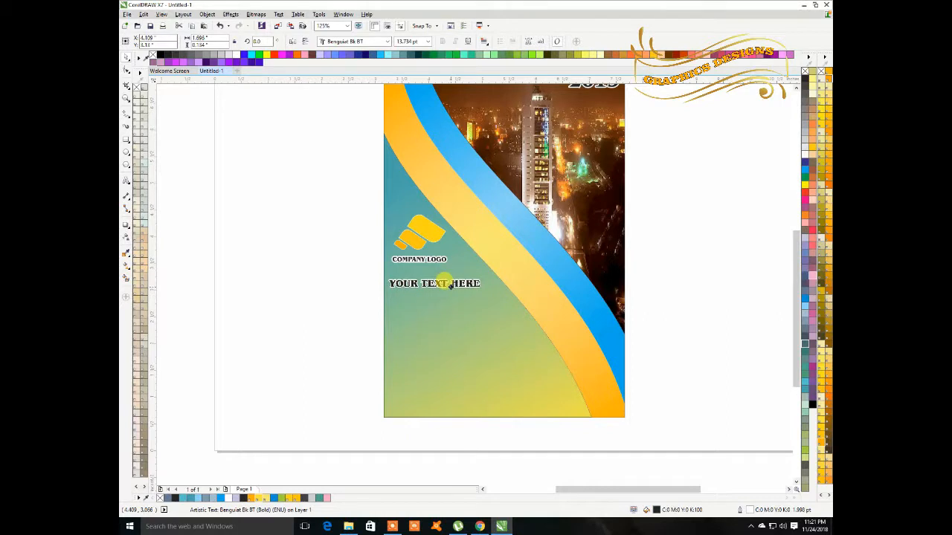
click(686, 281)
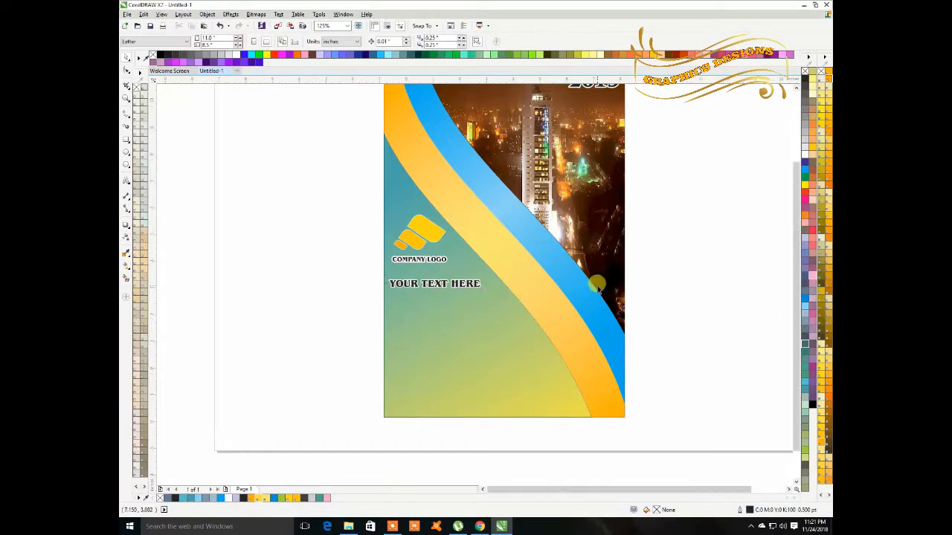
Step: Place the grouped lorem ipsum paragraphs below the YOUR TEXT HERE heading and fill them with black
scroll(597, 286, down, 3)
drag(773, 217, 545, 320)
scroll(531, 310, up, 3)
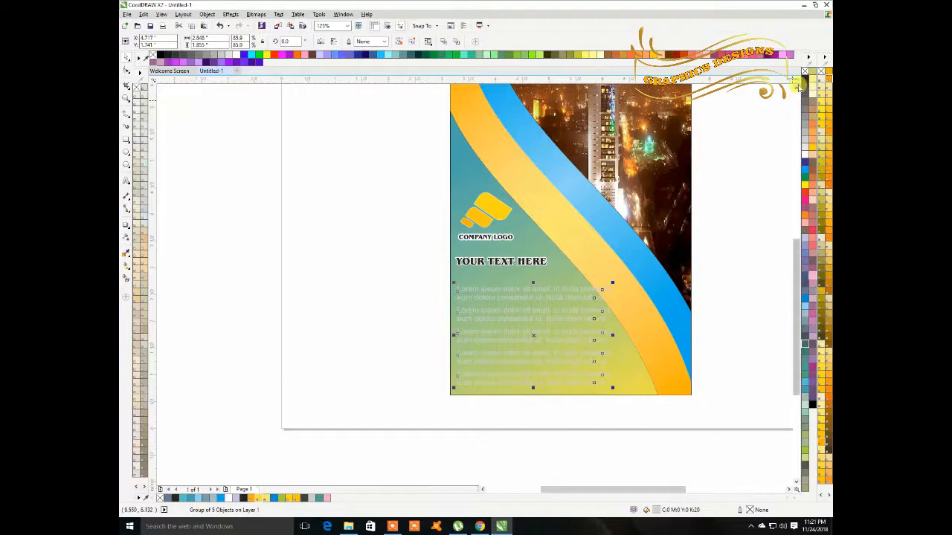
click(804, 76)
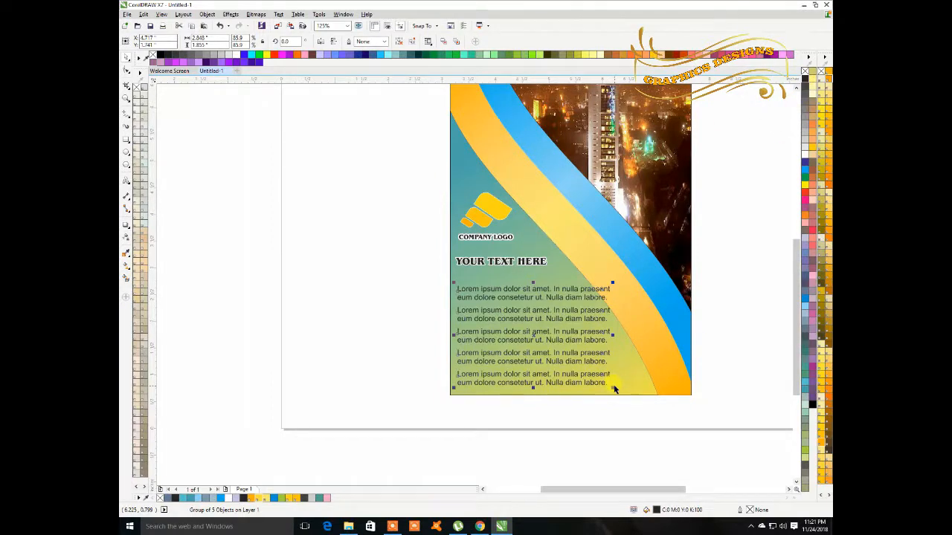
Step: Resize the paragraph group to about 2.37 by 1.81 inches so it stays clear of the orange band
drag(612, 387, 599, 383)
drag(599, 330, 579, 330)
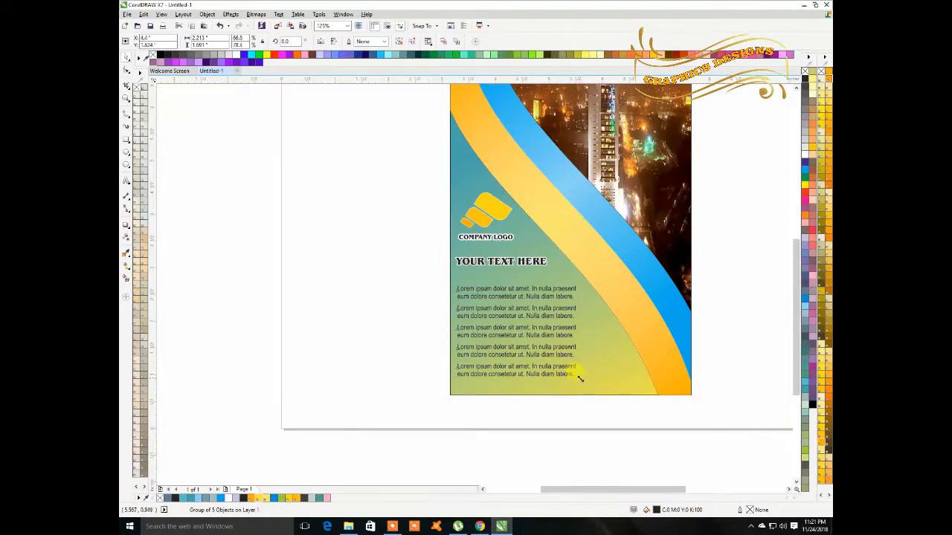
drag(581, 380, 587, 385)
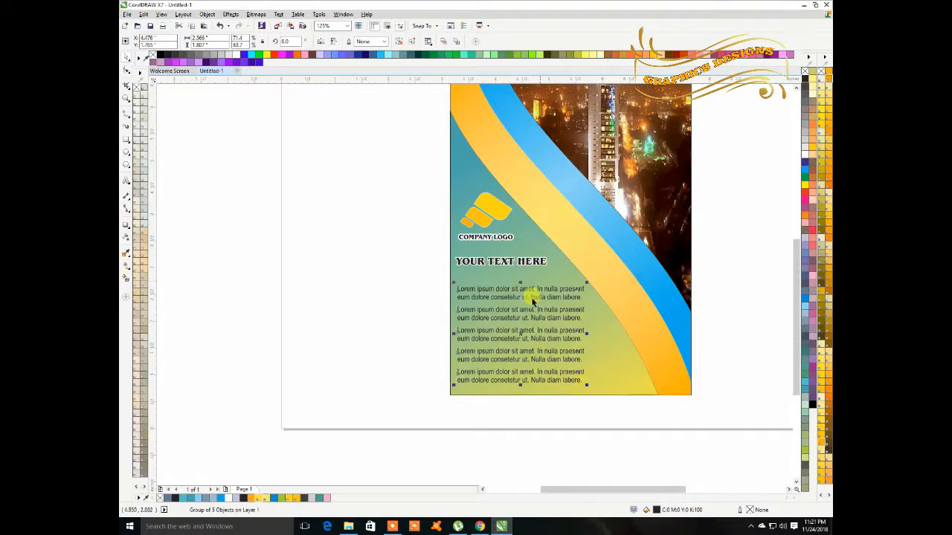
Step: Move the YOUR TEXT HERE heading down closer to the first paragraph, aligned with its left edge
click(502, 263)
mouse_move(502, 263)
mouse_down()
mouse_move(505, 273)
mouse_move(497, 269)
mouse_up()
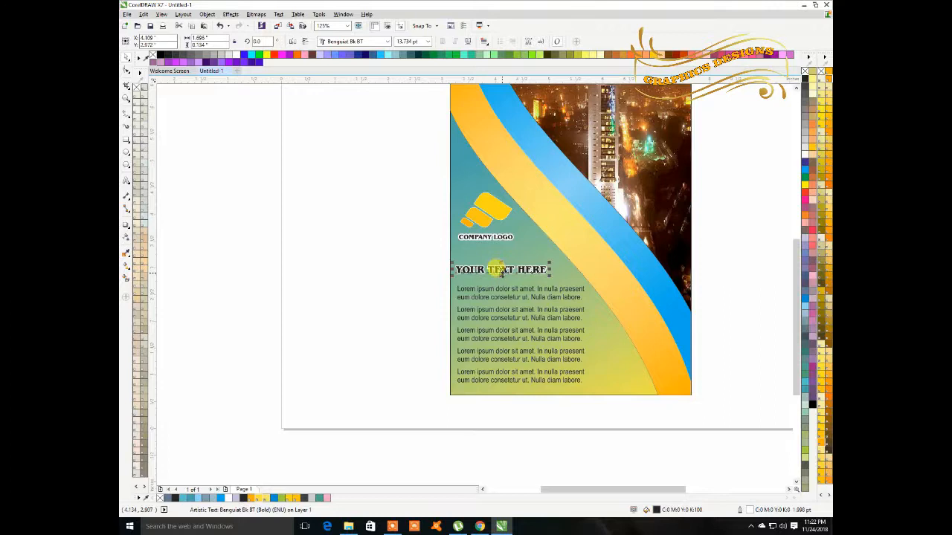
click(404, 276)
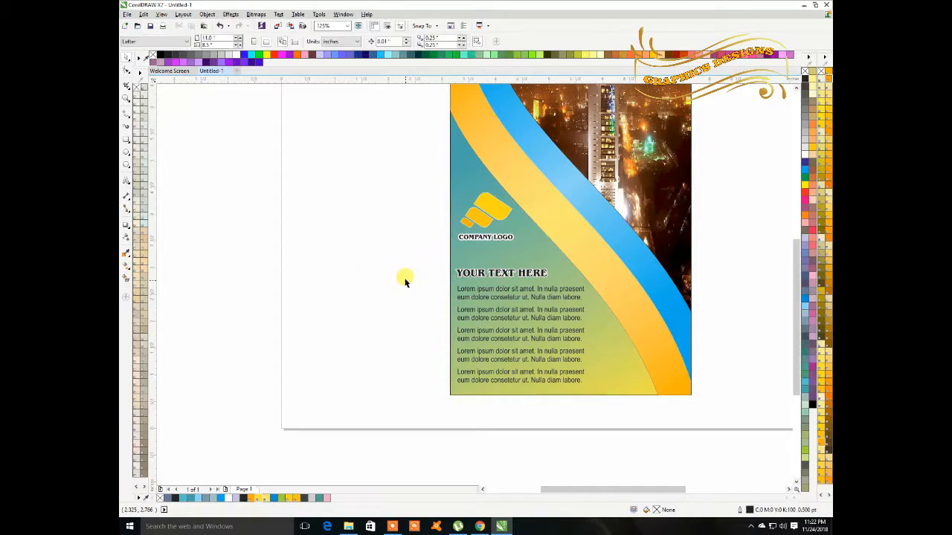
Step: Enlarge the company logo to about 1.05 inches wide and adjust its position above the YOUR TEXT HERE heading
click(480, 212)
drag(514, 241, 495, 228)
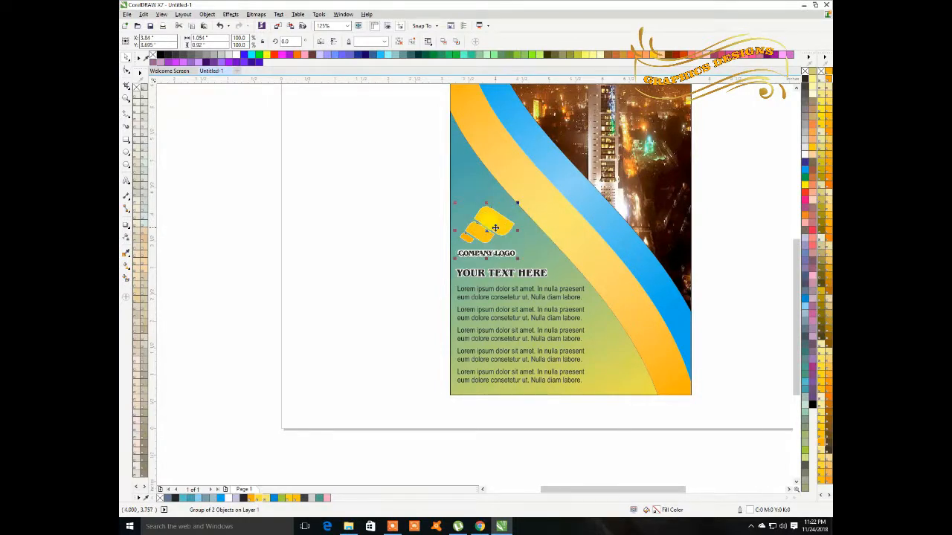
key(Up)
key(Up)
key(Up)
key(Up)
key(Up)
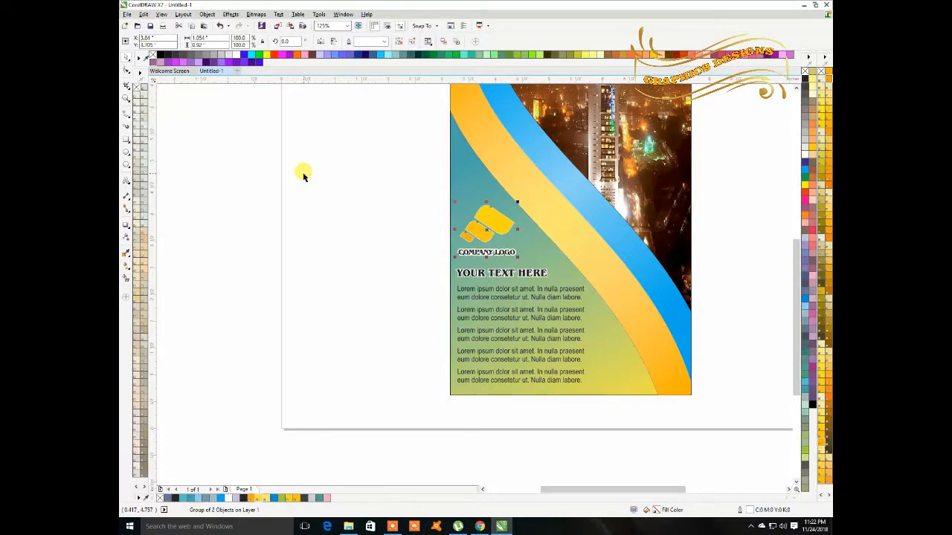
key(Up)
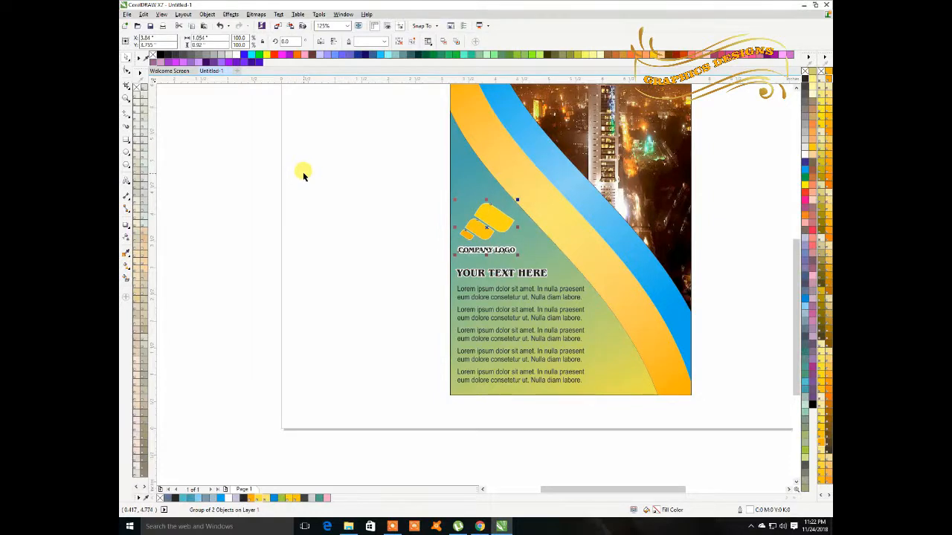
key(Up)
key(Up)
key(Up)
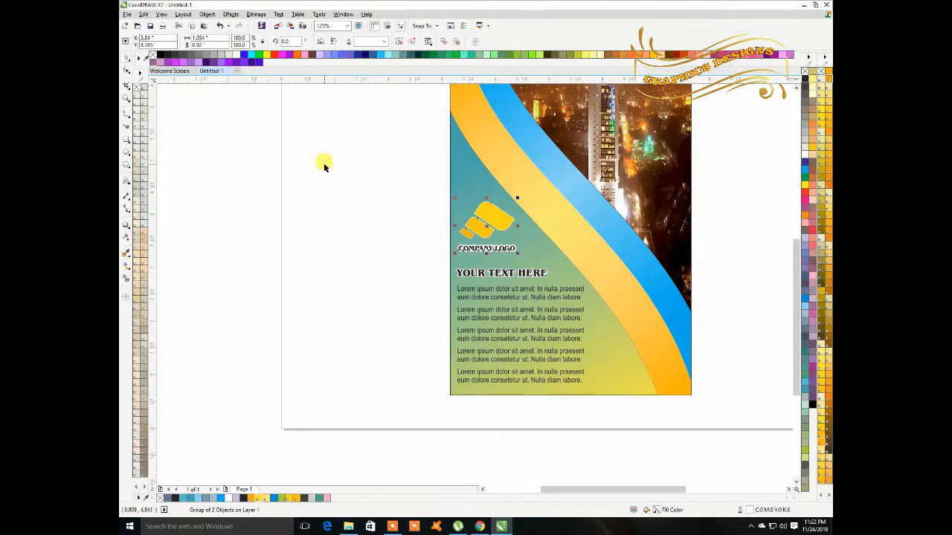
click(359, 235)
Step: Widen the YOUR TEXT HERE heading slightly and nudge the paragraph group down for more space below it
click(542, 275)
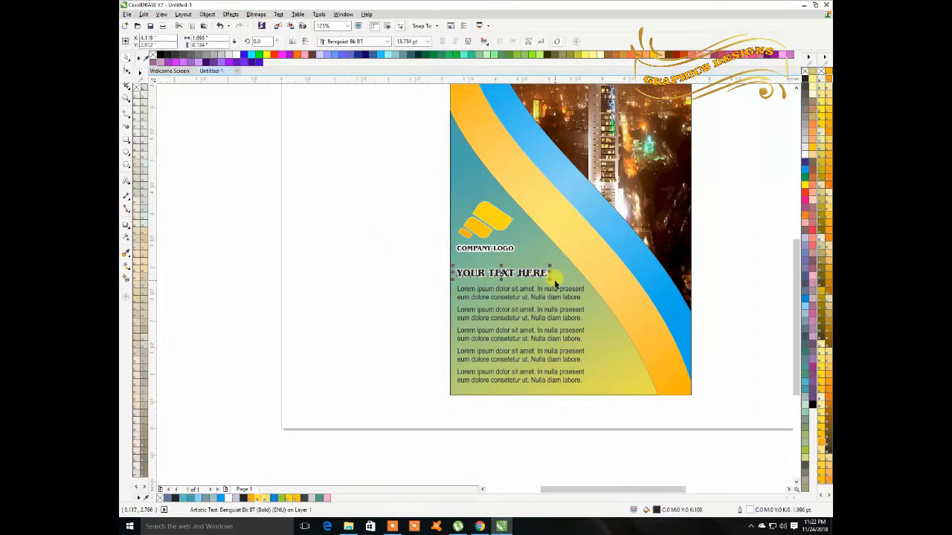
click(407, 280)
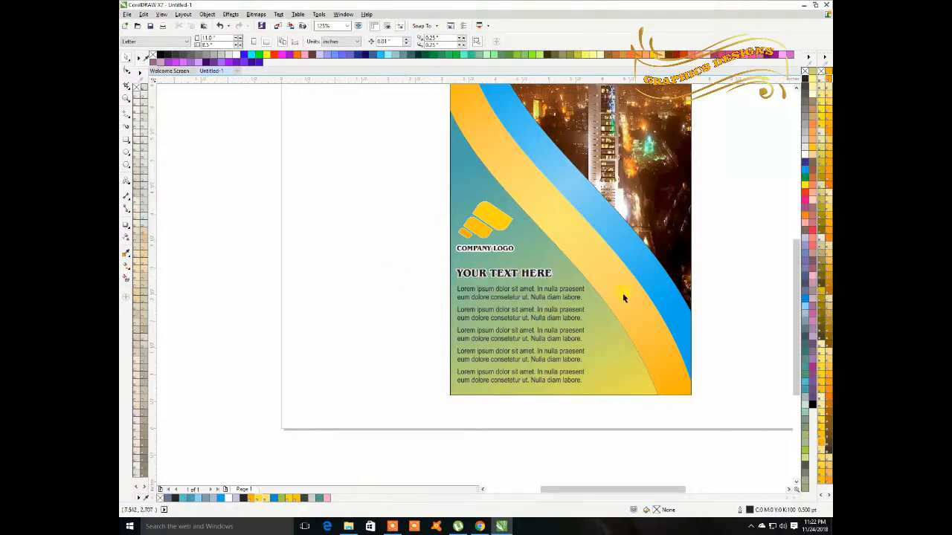
click(524, 353)
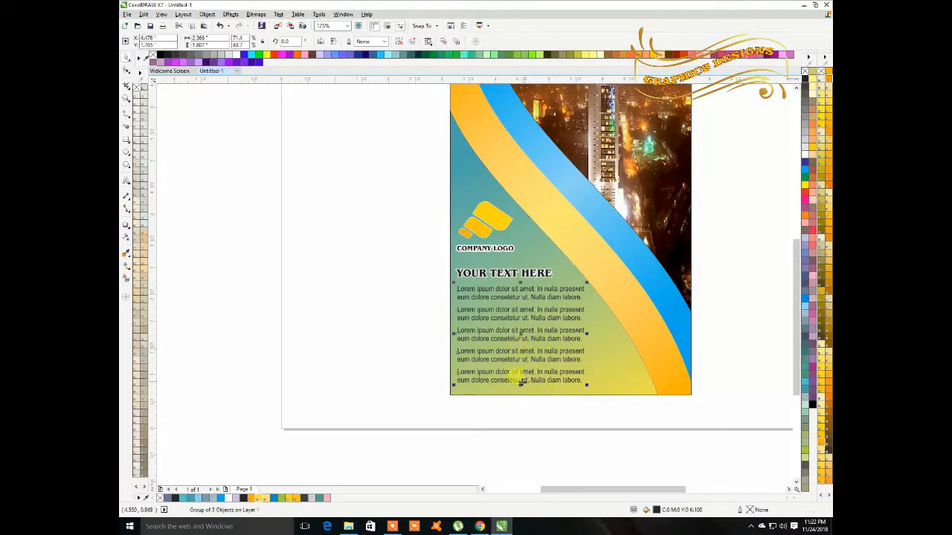
key(Down)
key(Down)
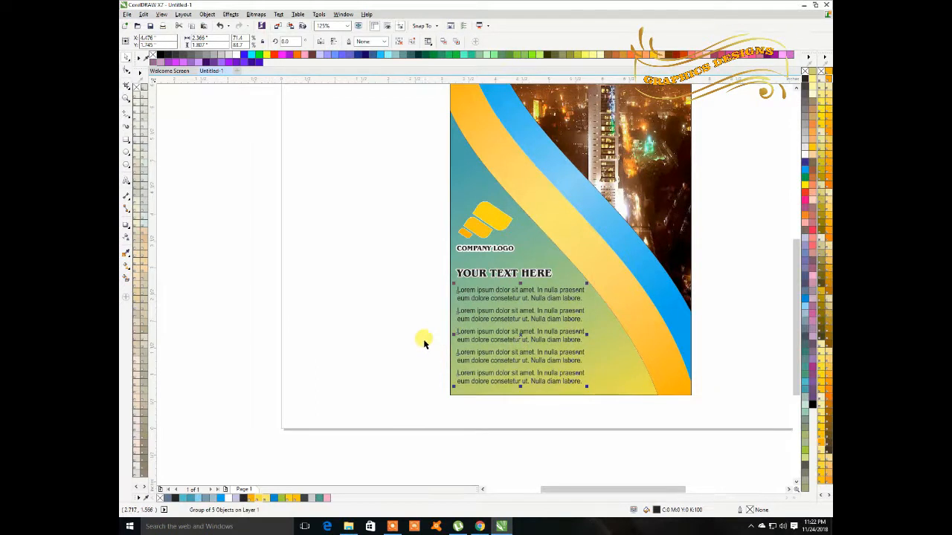
click(423, 340)
scroll(450, 311, down, 2)
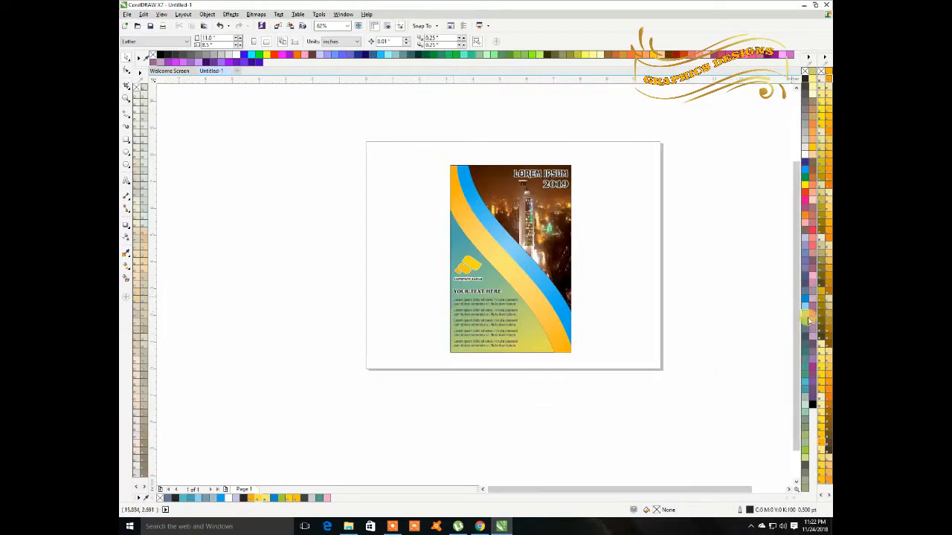
drag(795, 325, 791, 295)
drag(572, 497, 605, 491)
drag(794, 269, 794, 293)
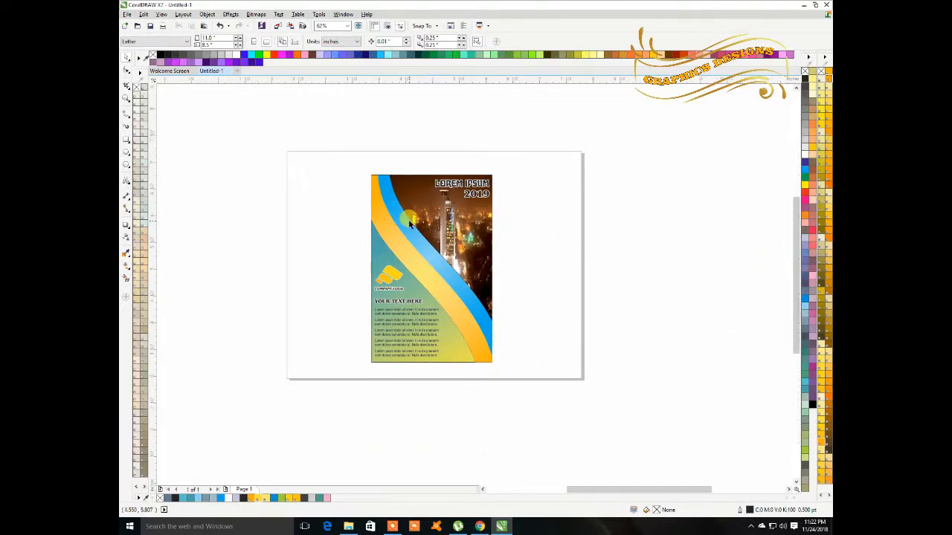
Step: Add a drop shadow to the orange band, cast down and to the left, with a feathering of 7
scroll(409, 219, up, 2)
drag(799, 236, 790, 258)
click(452, 244)
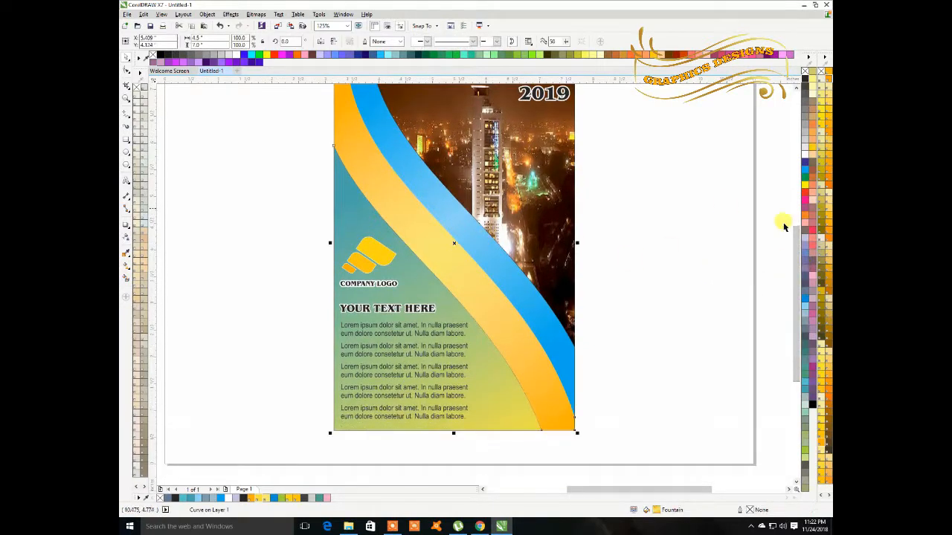
click(127, 226)
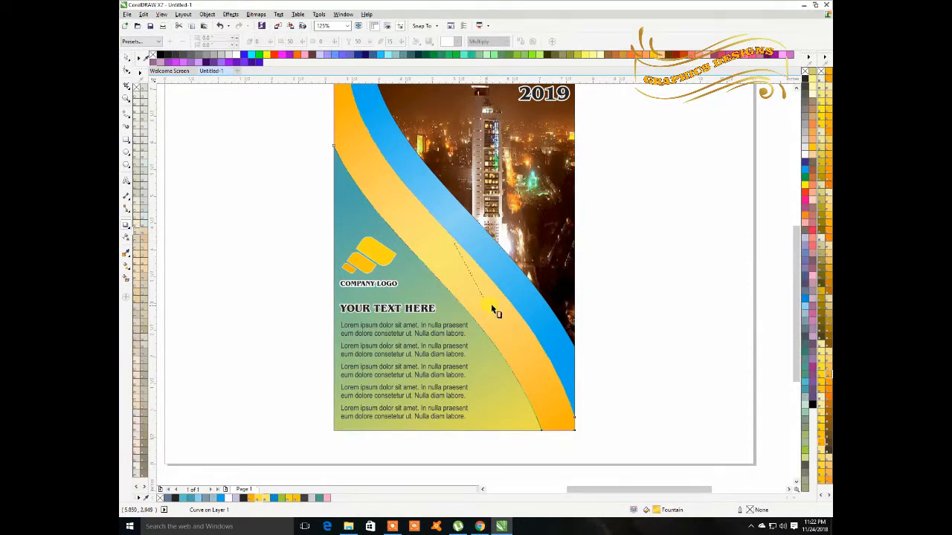
drag(573, 207, 430, 261)
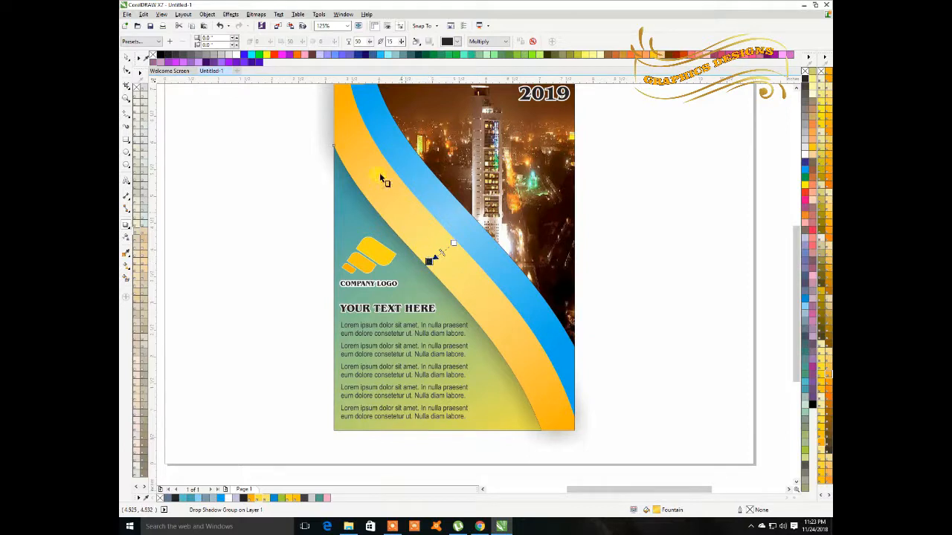
click(401, 44)
drag(397, 53, 393, 53)
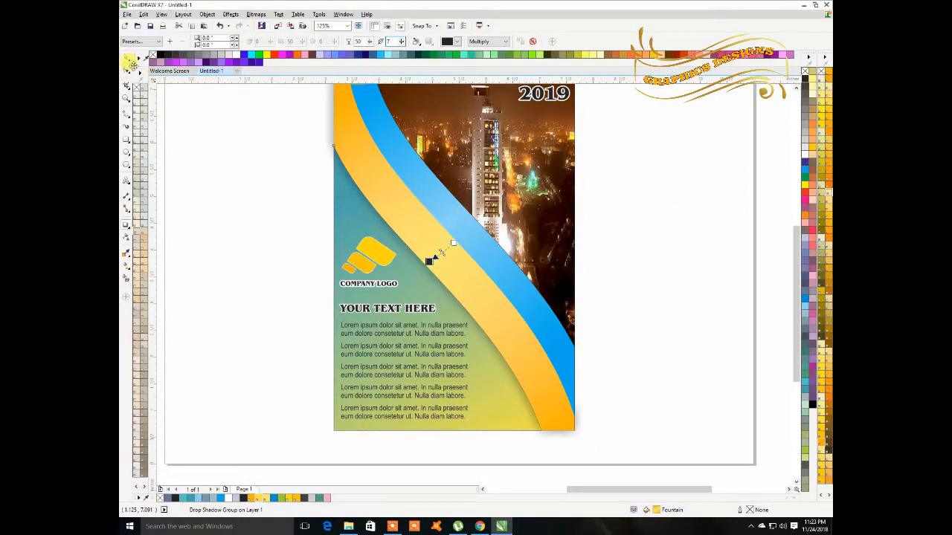
click(126, 58)
click(279, 220)
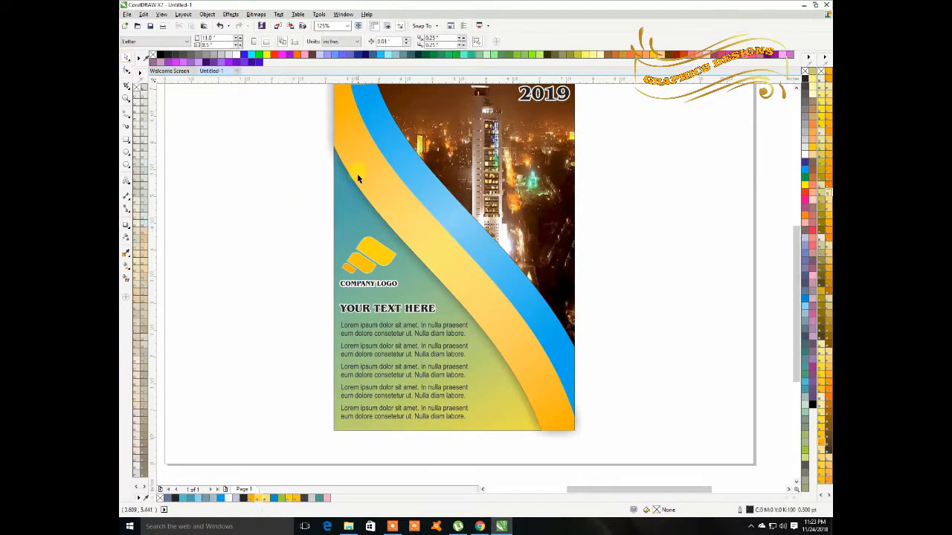
Step: Try to redirect the orange band's drop shadow around the cover's upper-left corner, and undo the changes
click(128, 224)
click(443, 264)
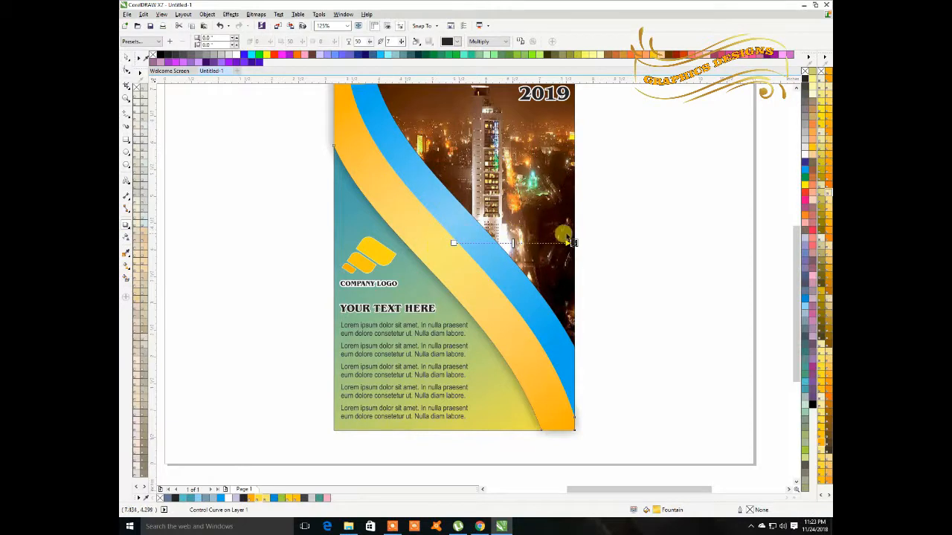
drag(570, 242, 481, 307)
drag(796, 287, 794, 248)
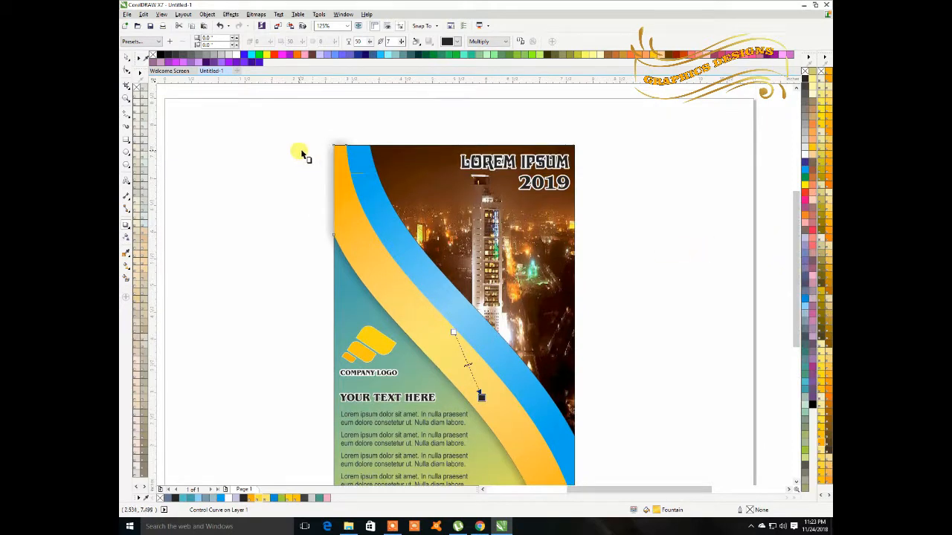
drag(322, 127, 337, 193)
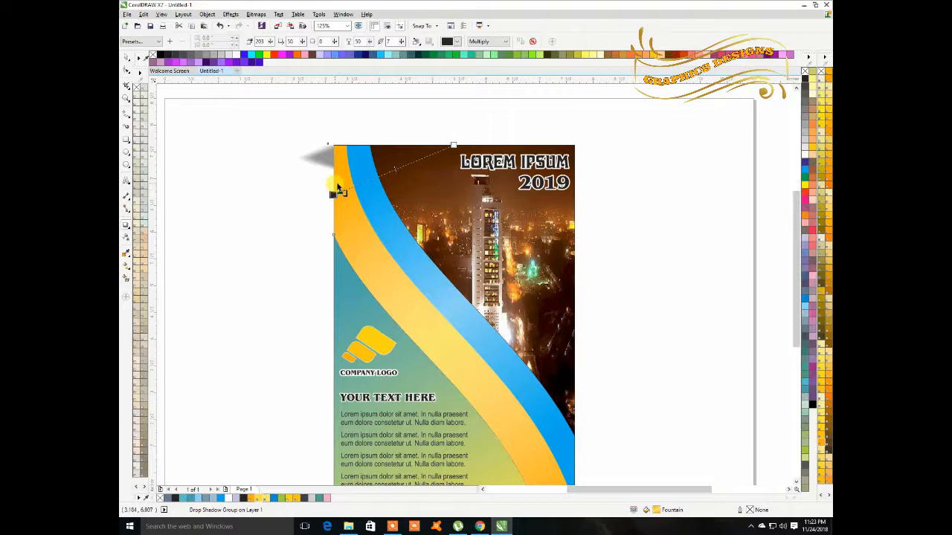
key(ctrl+z)
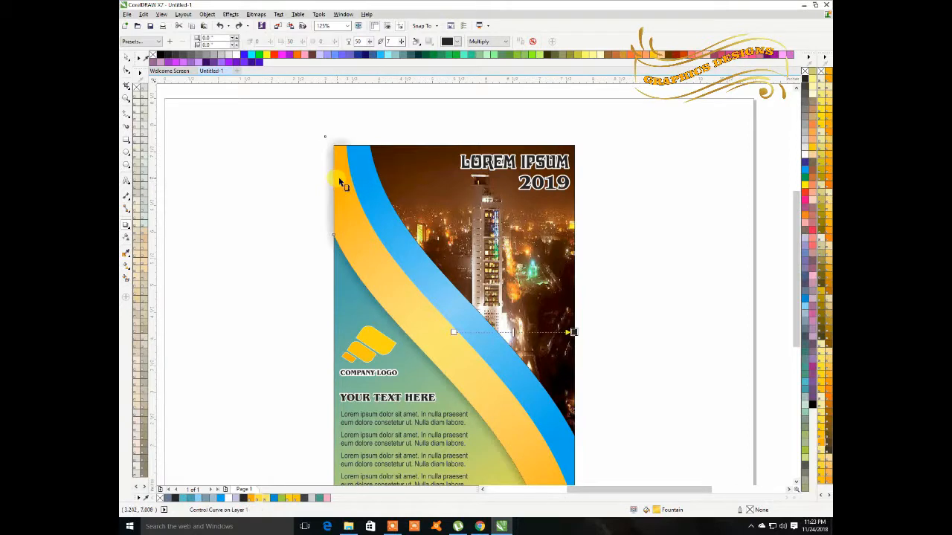
Step: Try to pull the orange band's shadow in from the cover's upper-left corner by resizing the shadow group, and undo the resize
click(127, 59)
click(298, 119)
drag(299, 118, 346, 251)
click(327, 218)
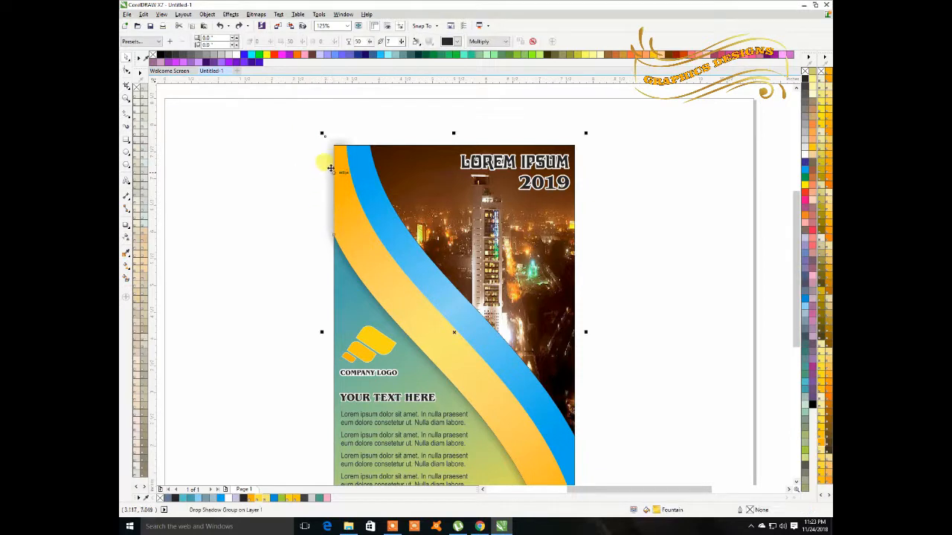
drag(320, 130, 329, 145)
key(ctrl+z)
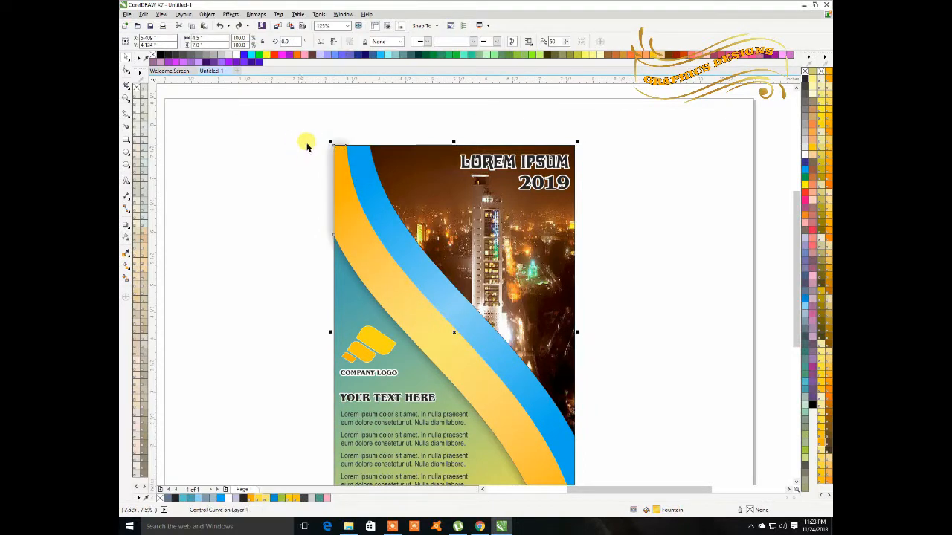
click(675, 248)
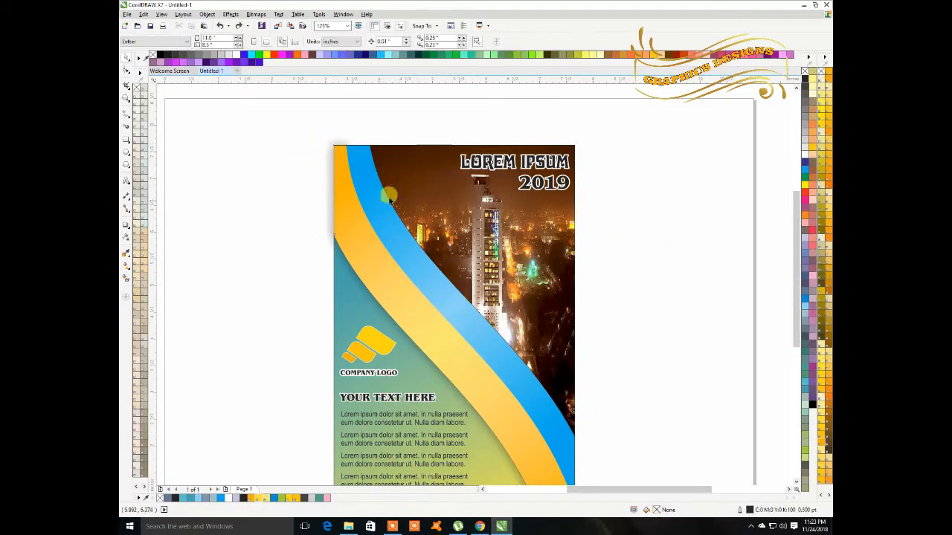
click(327, 195)
drag(324, 136, 327, 187)
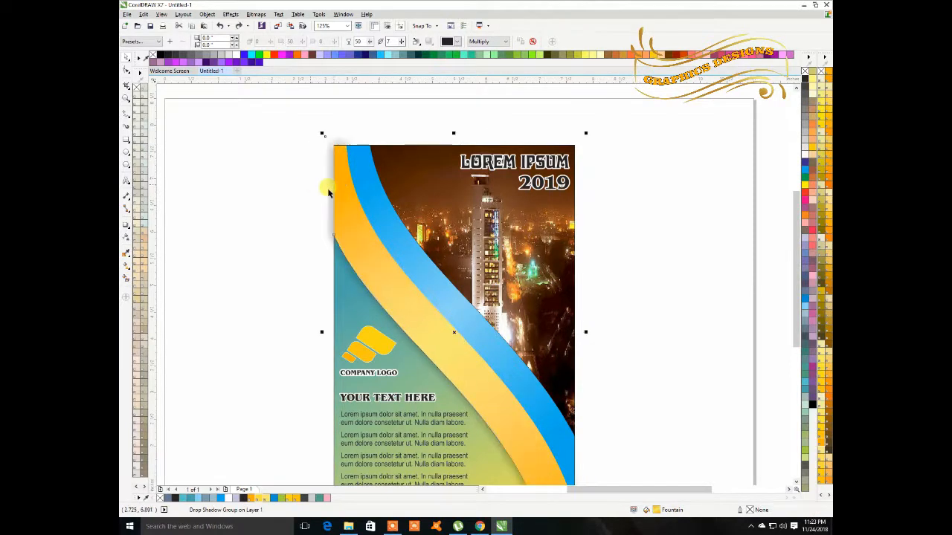
click(698, 290)
Step: Try to recast the orange band's drop shadow from the cover's top edge at an angle of 270 degrees
scroll(433, 304, down, 2)
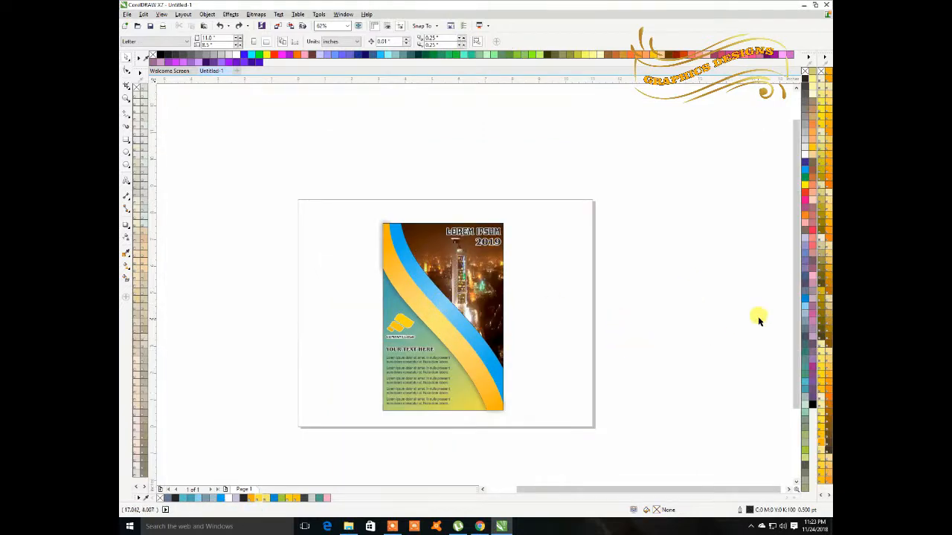
drag(793, 255, 792, 285)
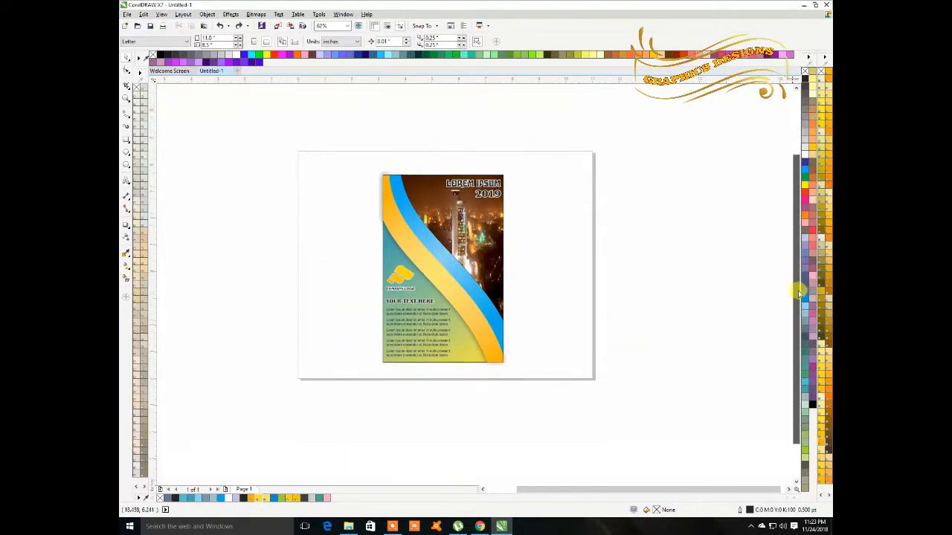
scroll(414, 221, up, 2)
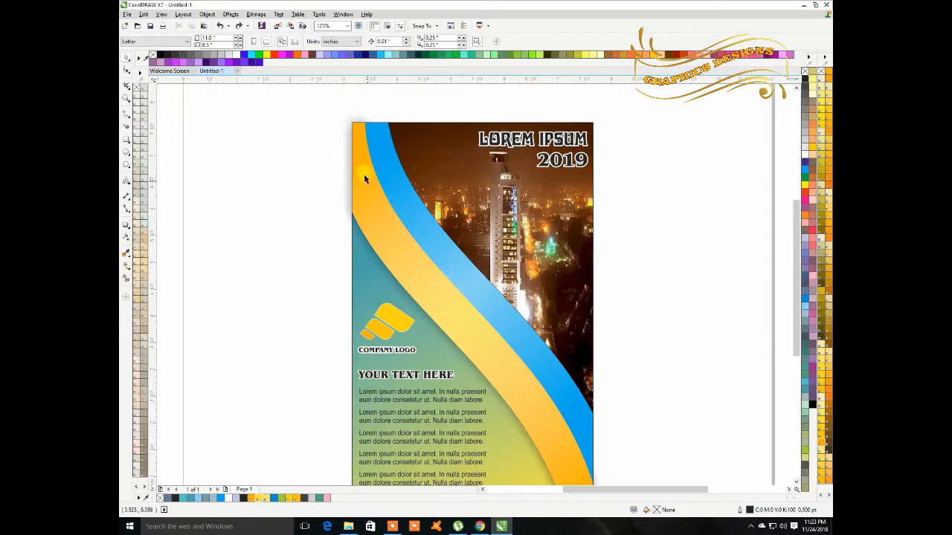
click(350, 149)
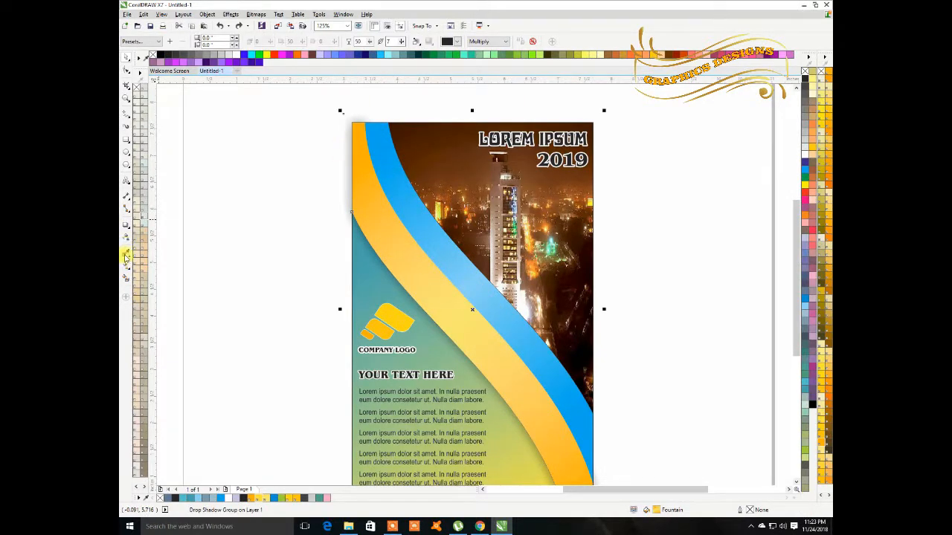
click(124, 227)
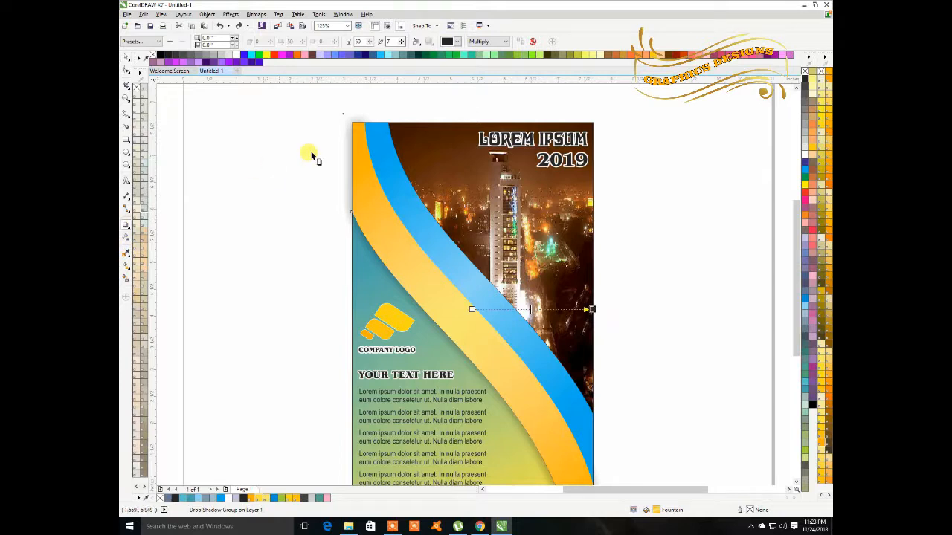
click(342, 116)
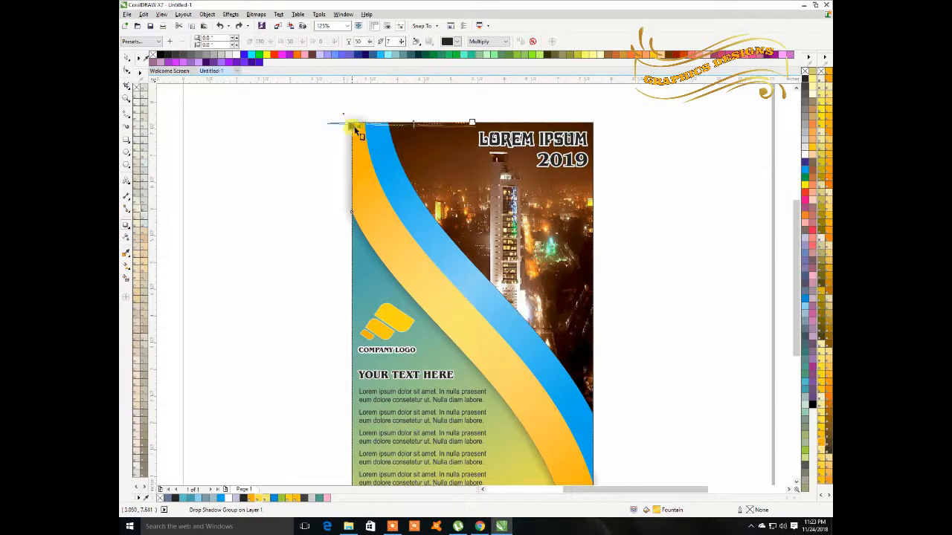
drag(429, 377, 469, 491)
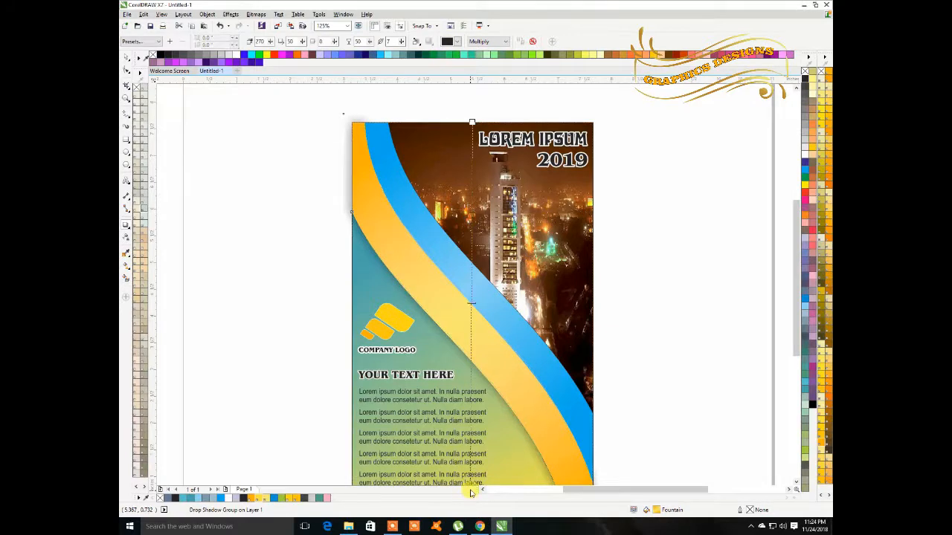
scroll(794, 256, down, 2)
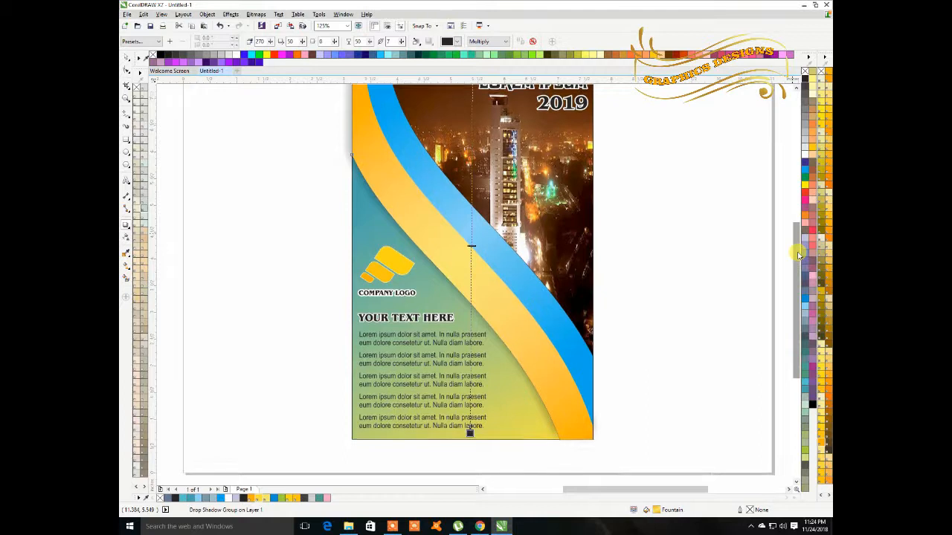
Step: Try a 267-degree angle for the orange band's shadow, and undo the shadow direction changes
scroll(798, 255, up, 3)
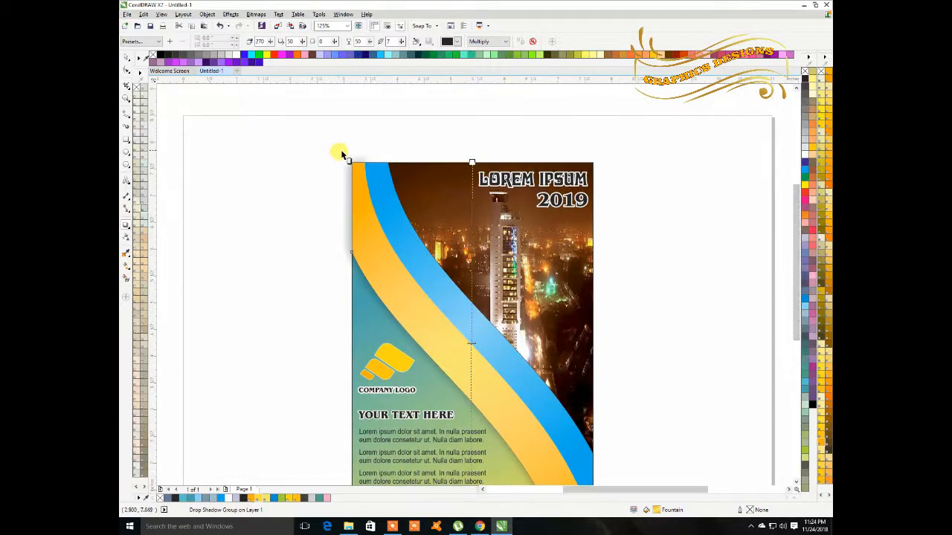
drag(343, 154, 346, 160)
drag(401, 208, 455, 513)
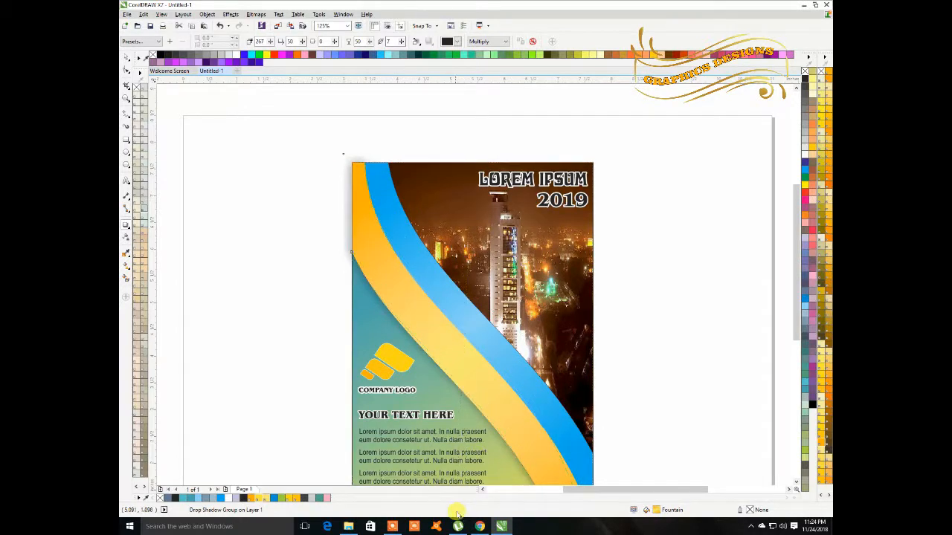
mouse_move(350, 233)
mouse_down()
mouse_move(360, 241)
mouse_move(353, 234)
mouse_up()
click(355, 232)
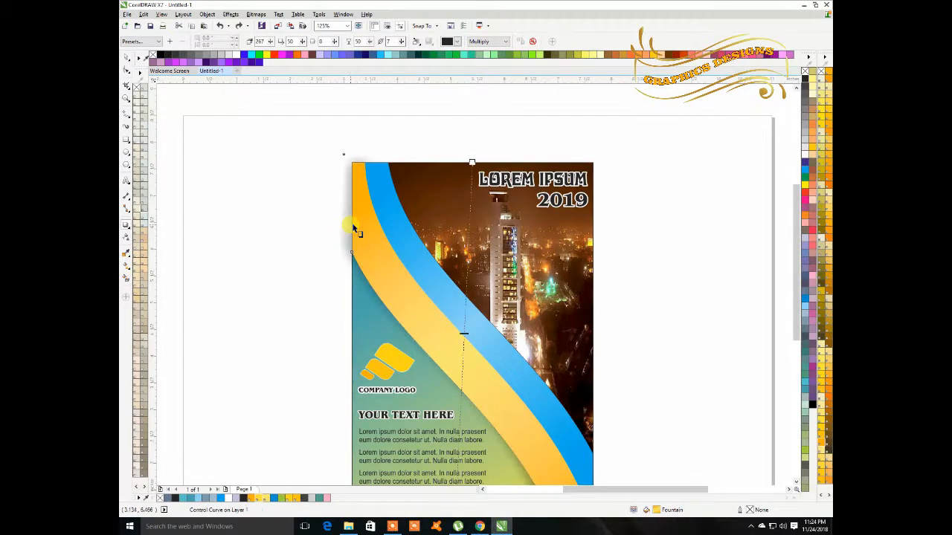
key(ctrl+z)
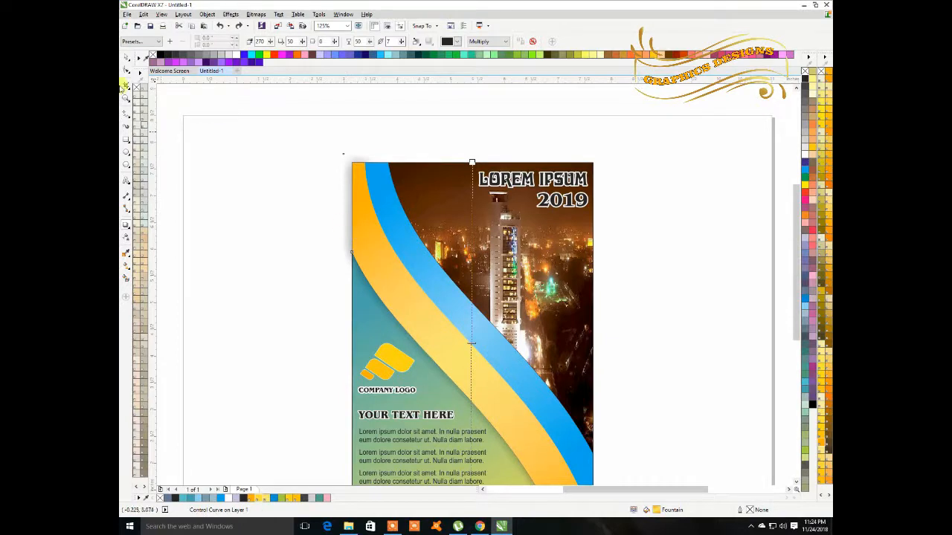
key(ctrl+z)
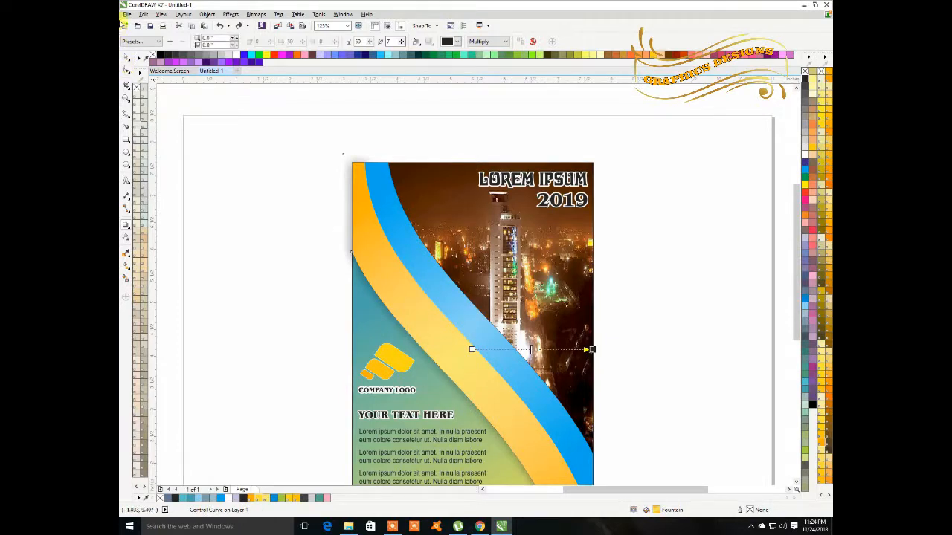
click(125, 58)
click(776, 346)
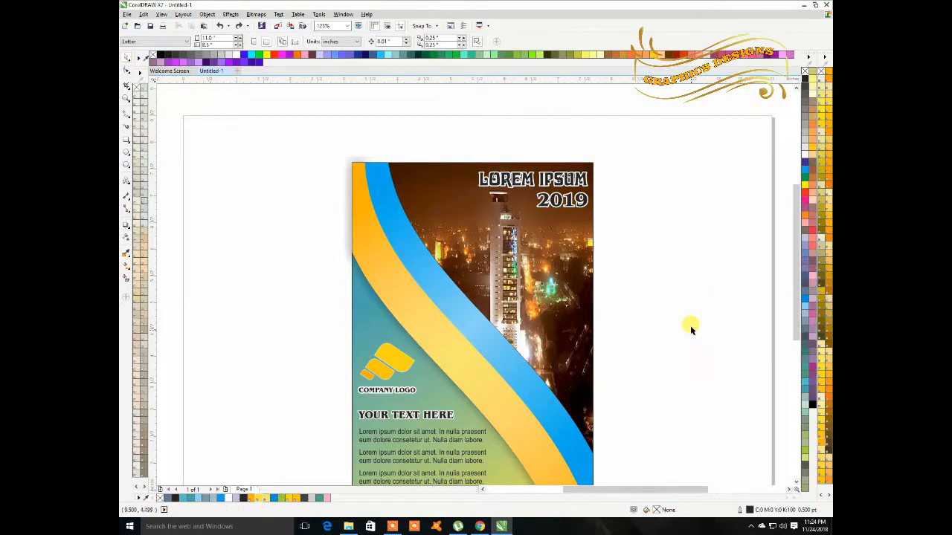
Step: Add a drop shadow to the blue band, cast down and to the left, with an opacity of 61 and a feathering of 6
click(479, 338)
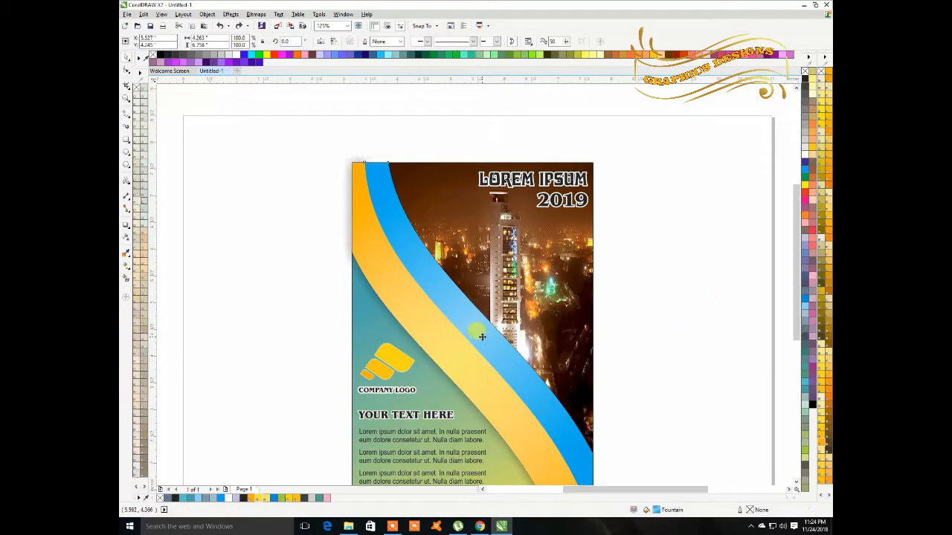
click(126, 225)
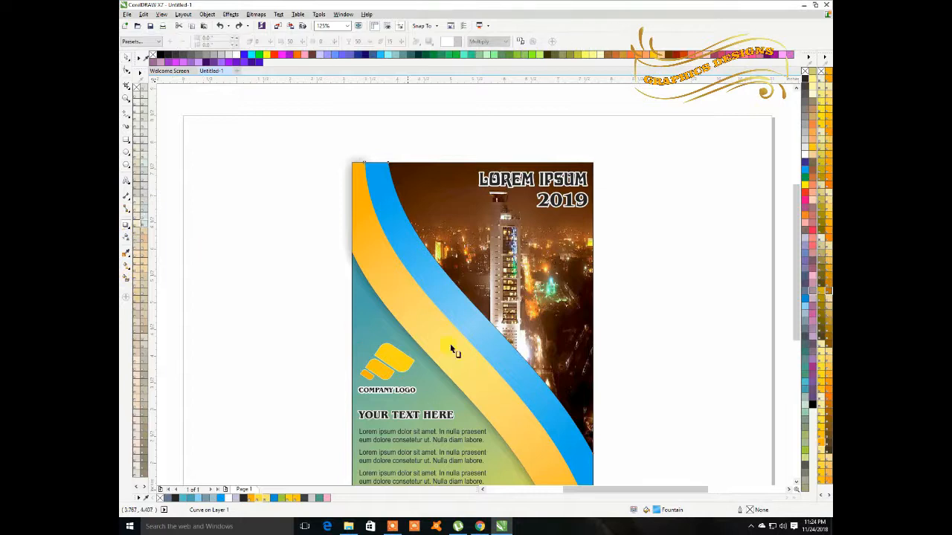
drag(478, 343, 455, 376)
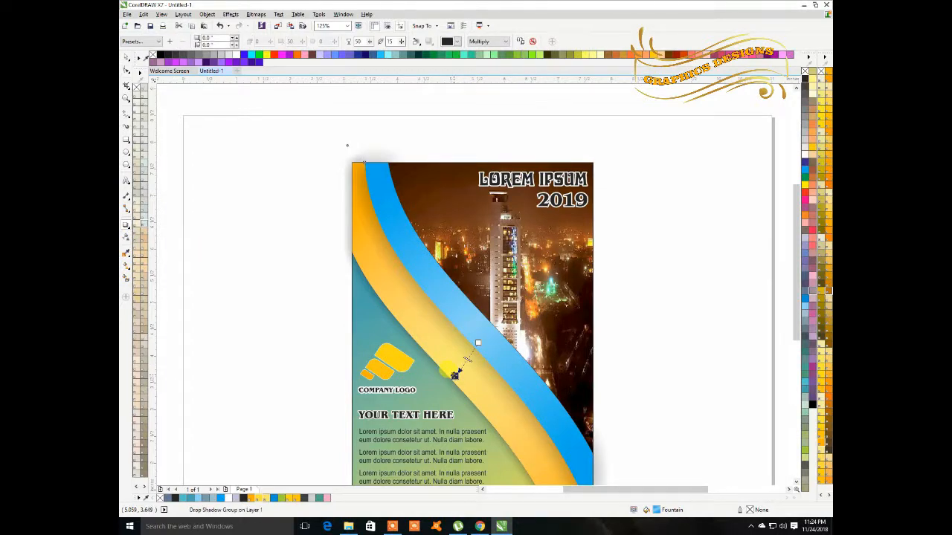
drag(403, 45, 377, 43)
click(371, 44)
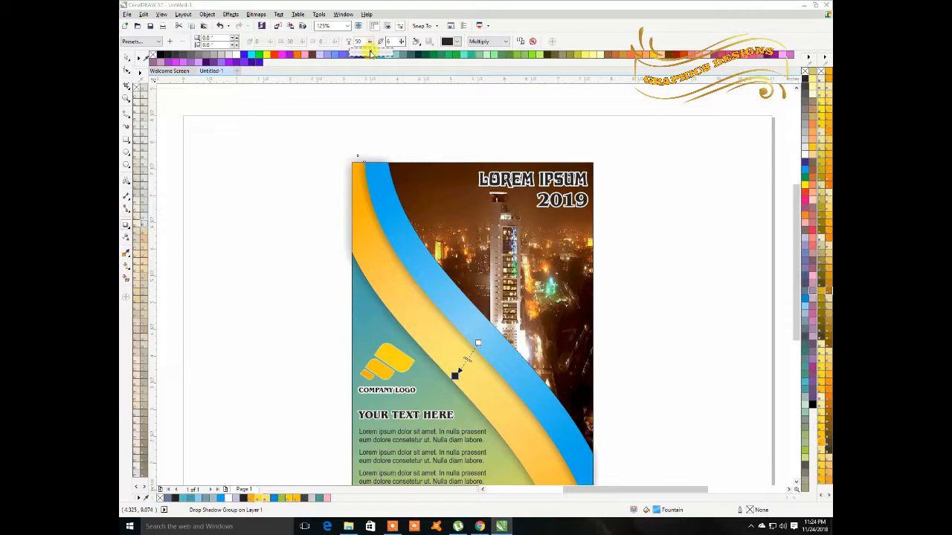
drag(376, 57, 382, 57)
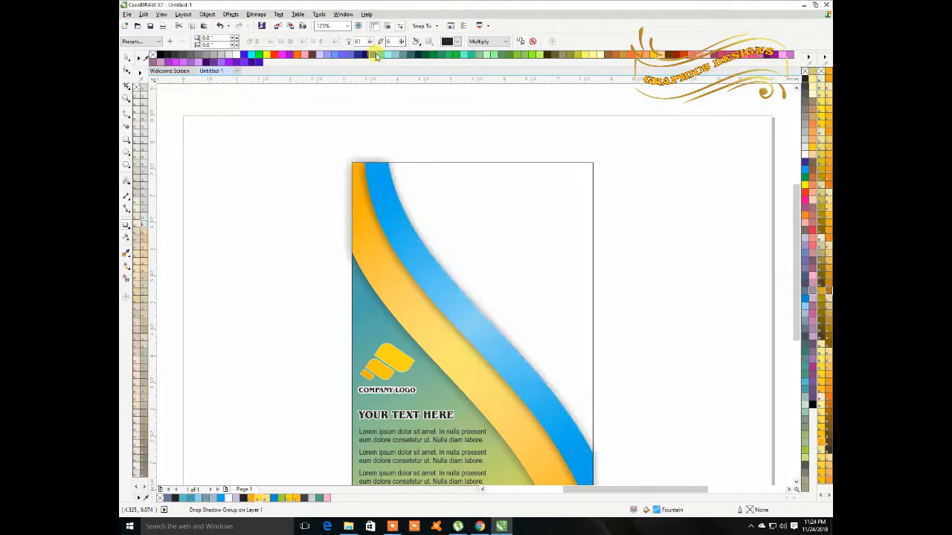
click(127, 57)
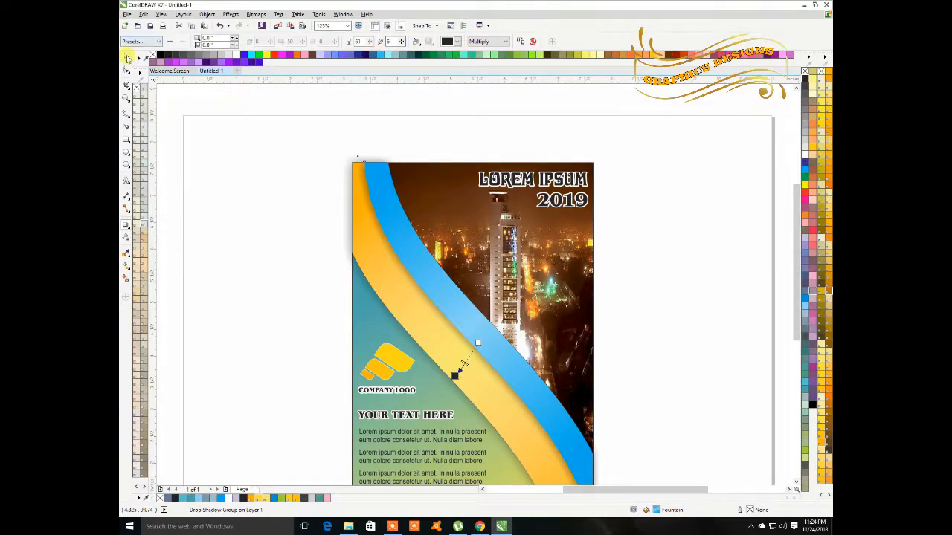
click(696, 394)
scroll(459, 345, down, 2)
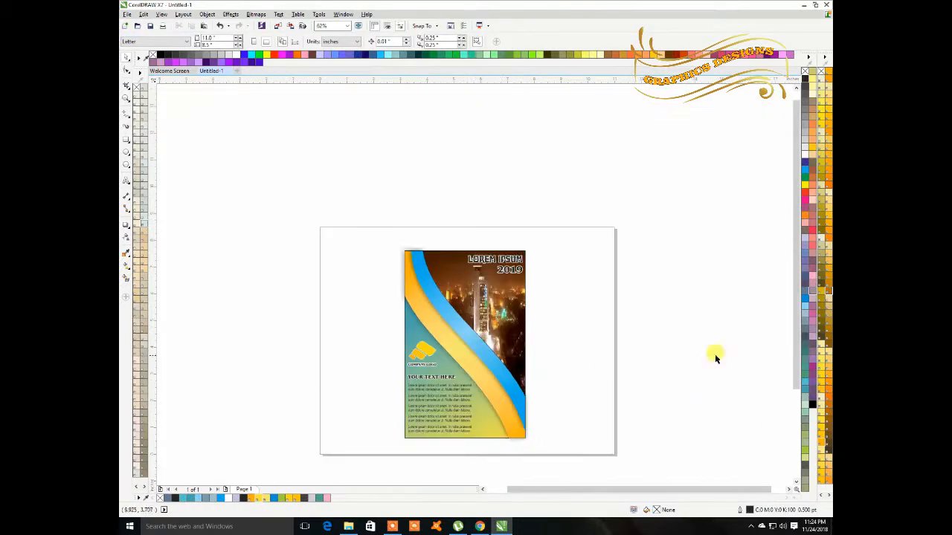
drag(795, 269, 800, 316)
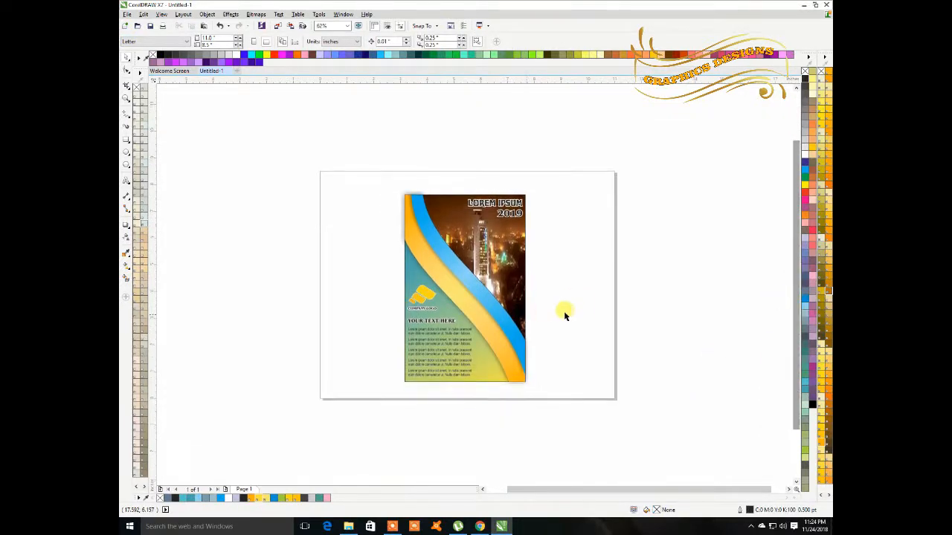
Step: Remove the outlines from the clipped city photo and the blue shadowed band
click(504, 266)
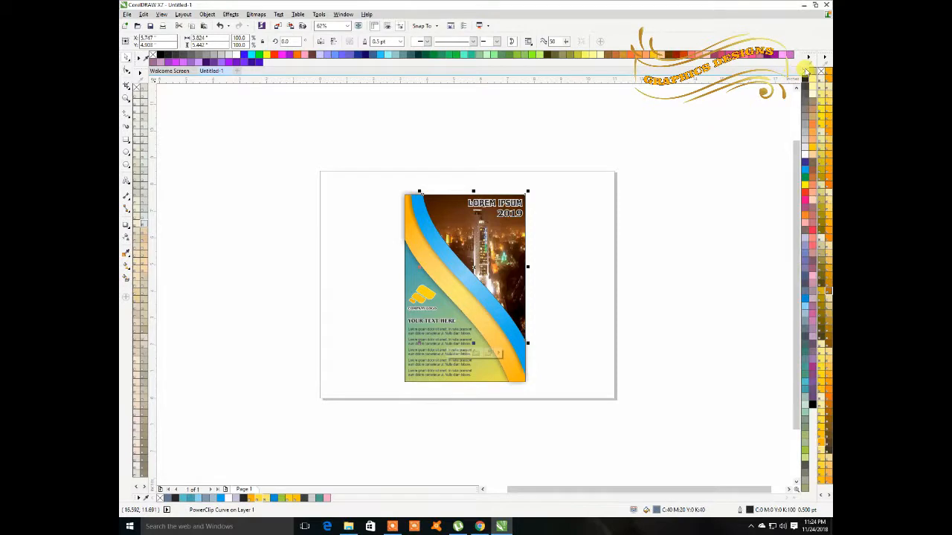
right_click(805, 71)
click(759, 171)
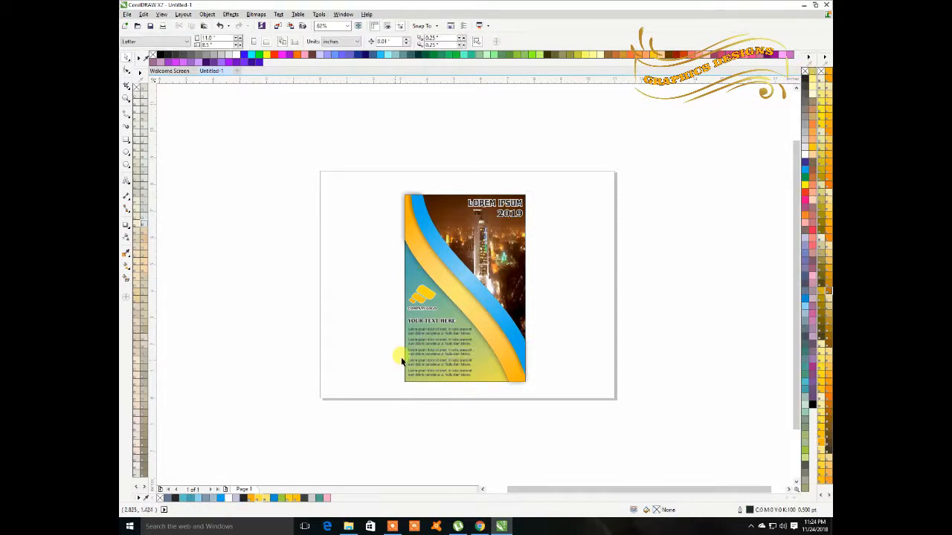
click(484, 378)
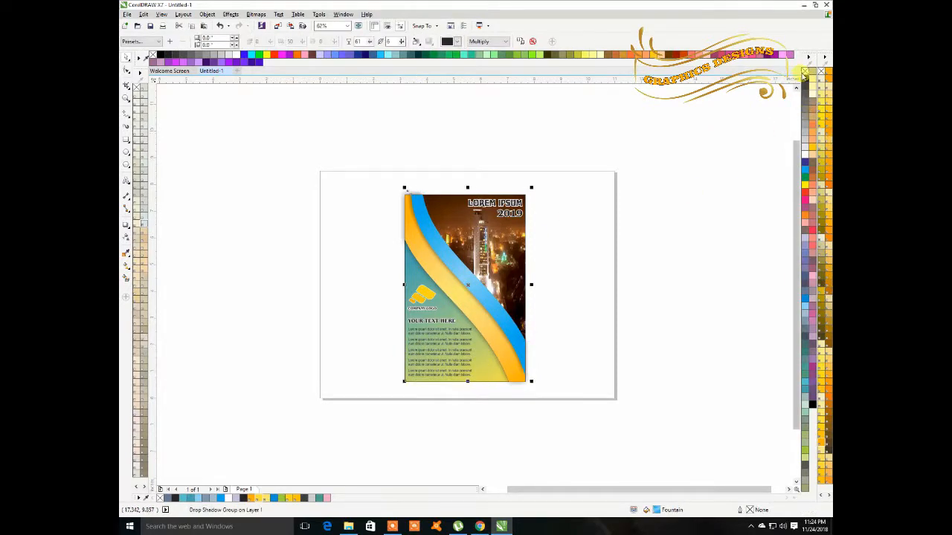
click(732, 249)
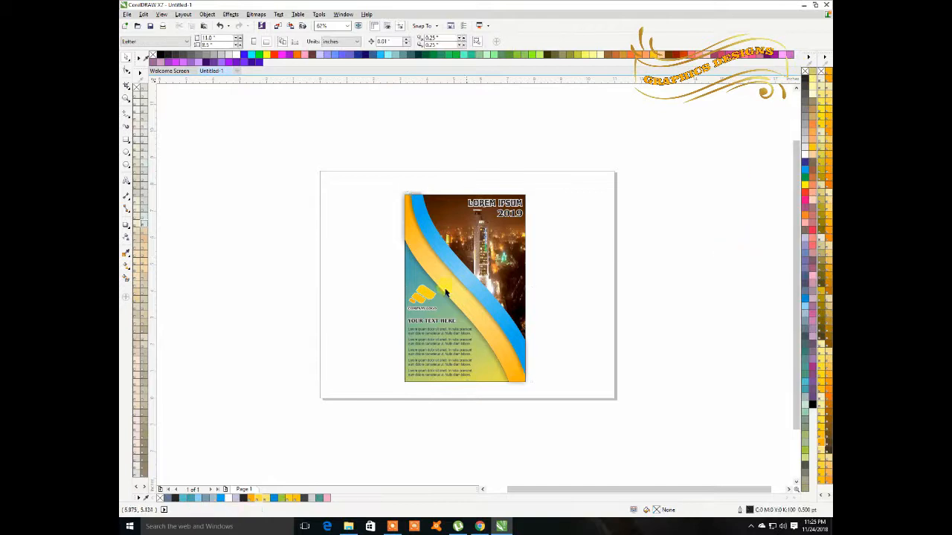
scroll(435, 296, up, 2)
click(384, 248)
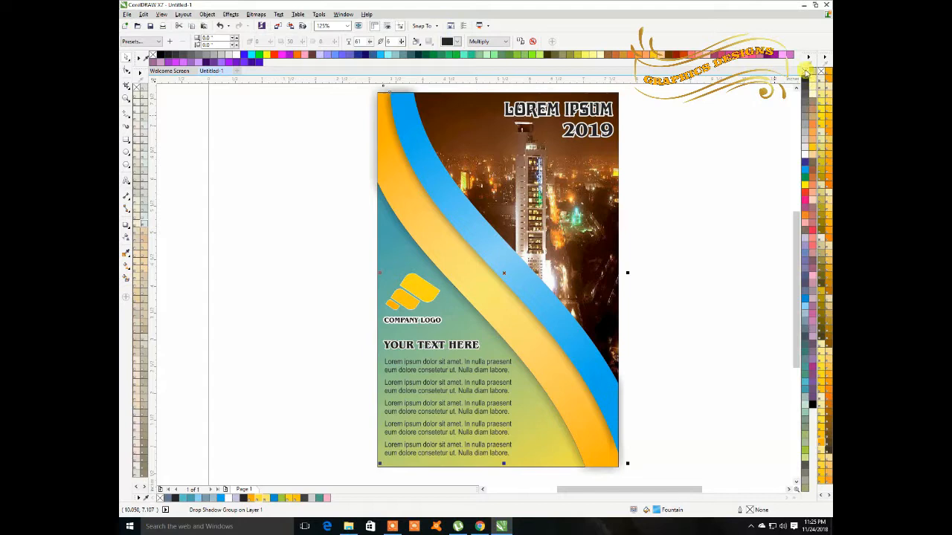
click(627, 227)
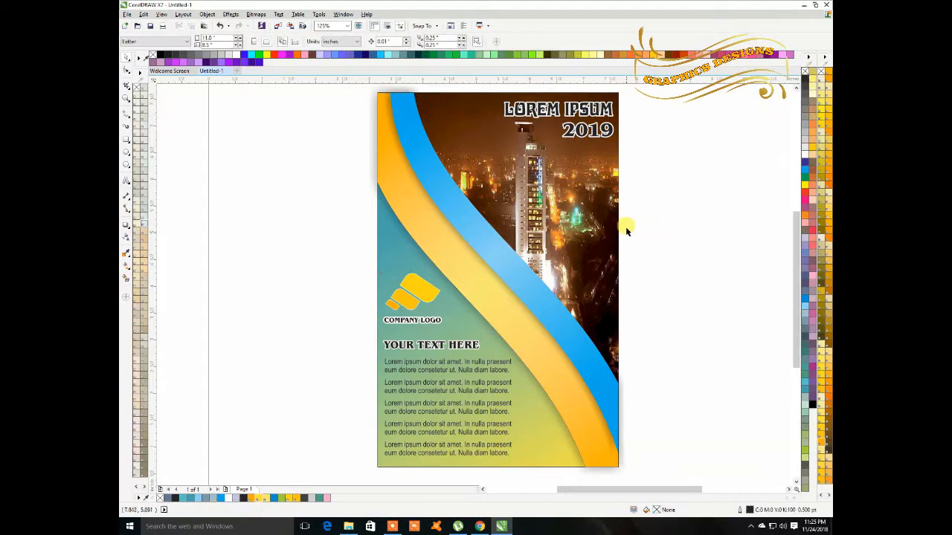
scroll(618, 230, down, 2)
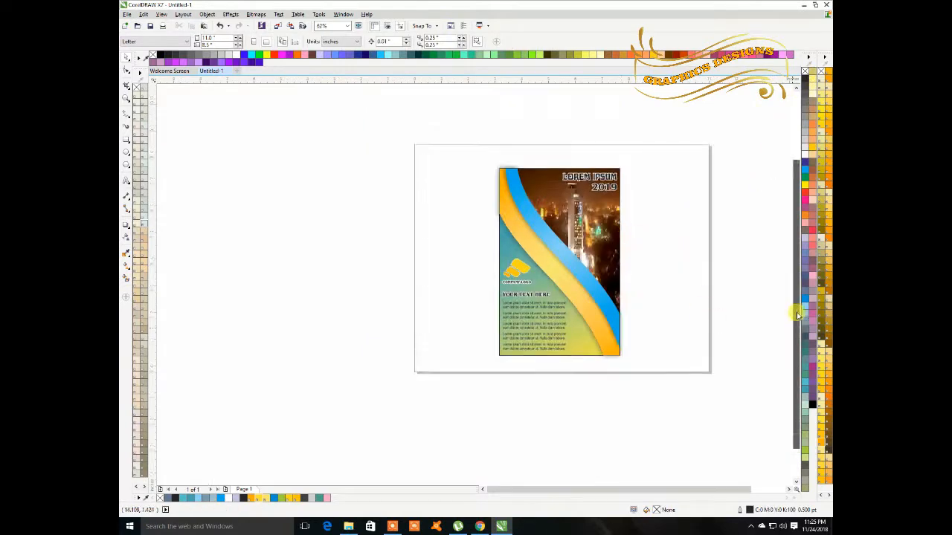
scroll(648, 389, up, 1)
drag(605, 488, 625, 488)
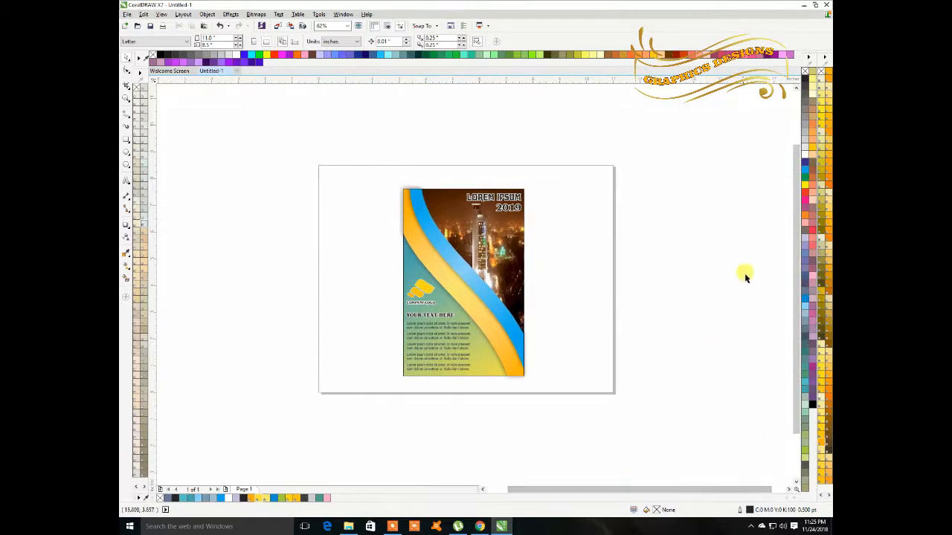
drag(797, 213, 800, 257)
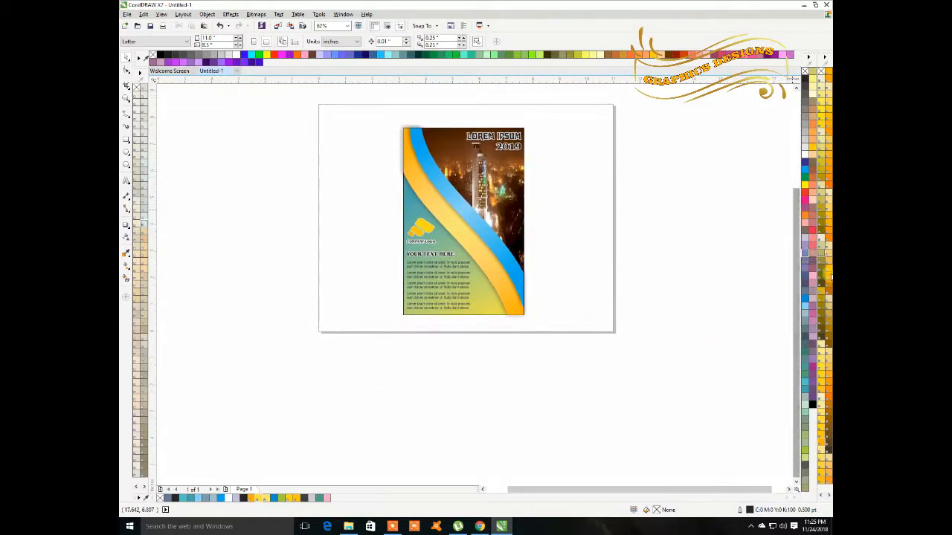
click(416, 160)
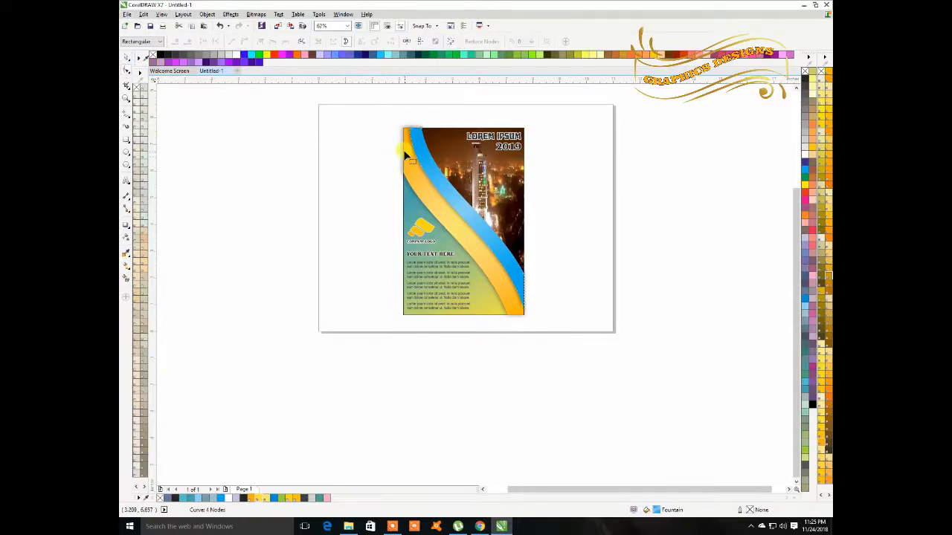
click(405, 154)
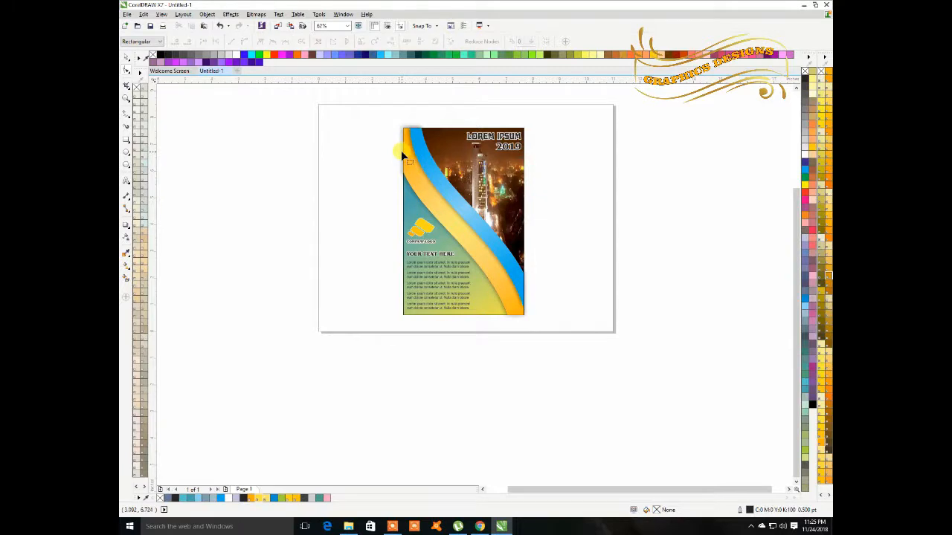
click(130, 61)
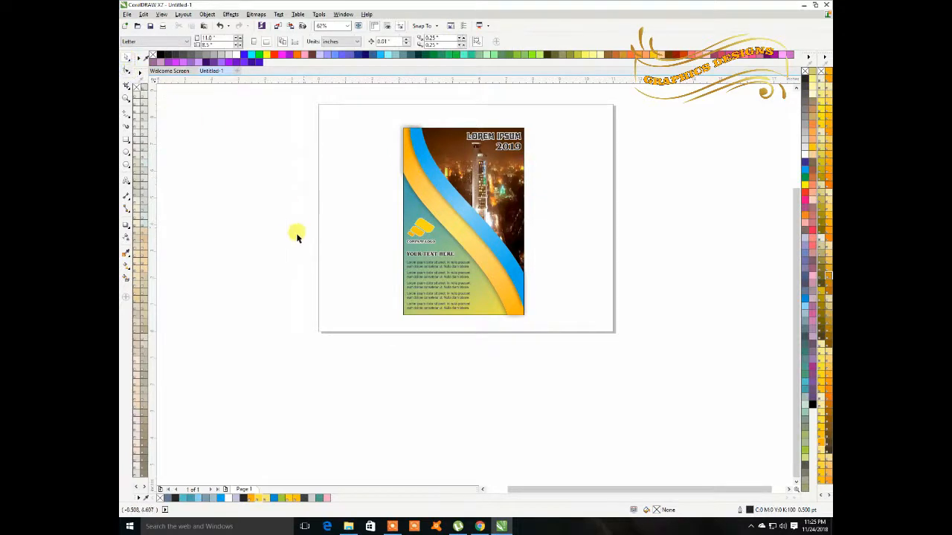
Step: Try to narrow the orange band's shadow group from the cover's left edge, and undo the resize
click(513, 318)
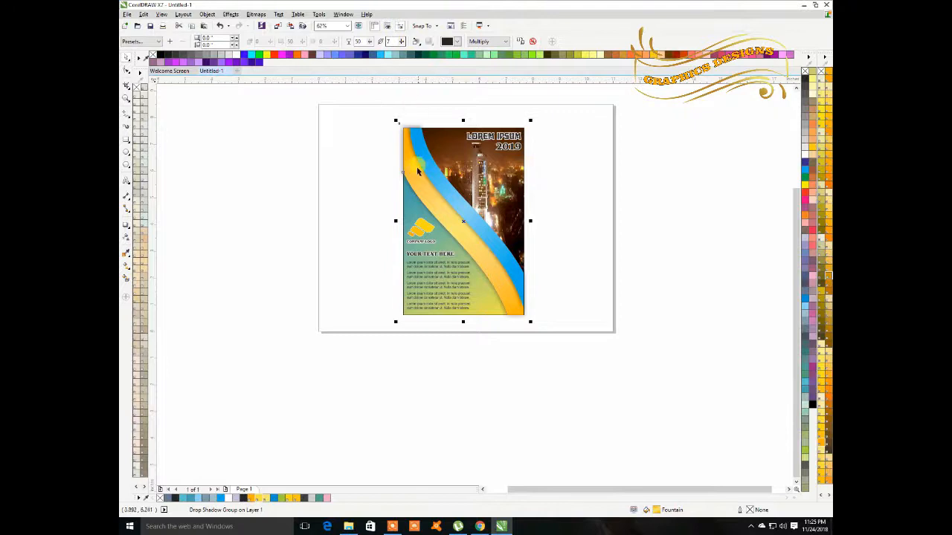
drag(394, 221, 398, 221)
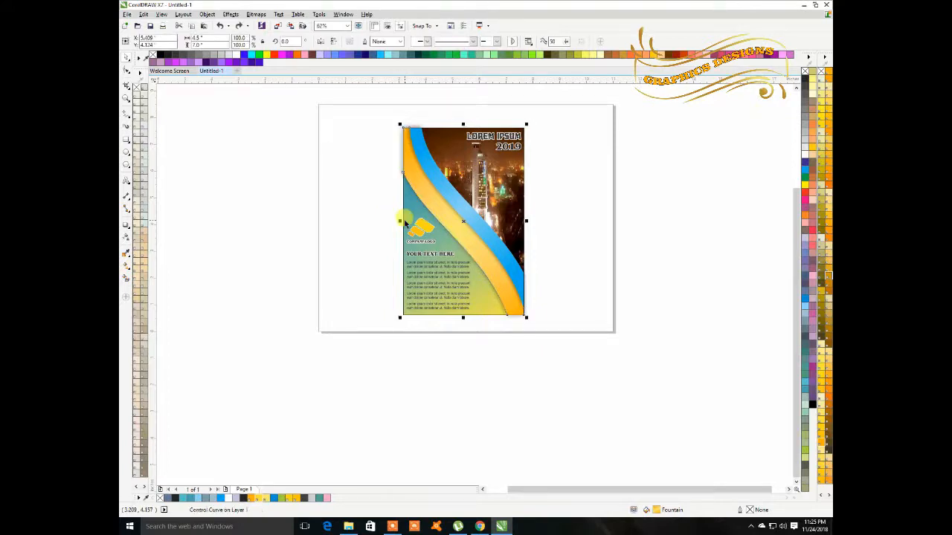
click(326, 208)
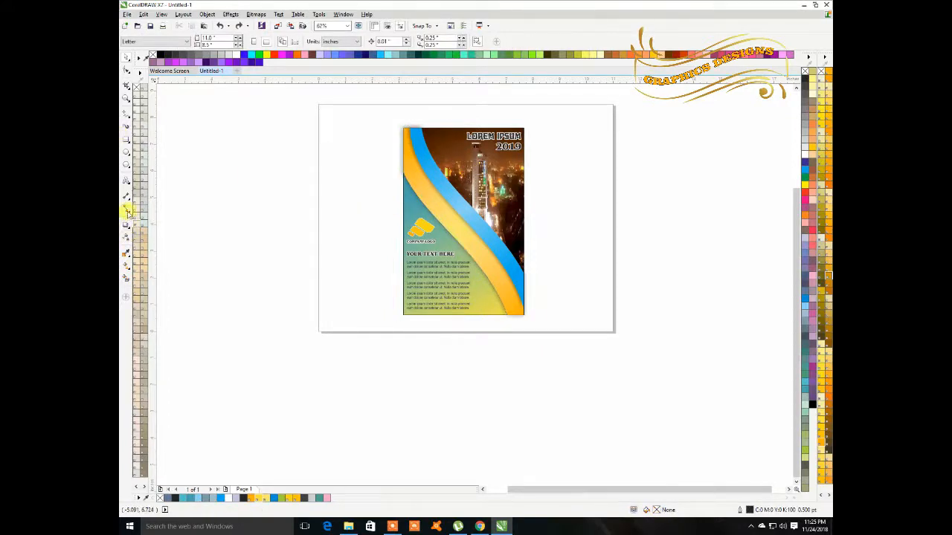
drag(334, 91, 588, 348)
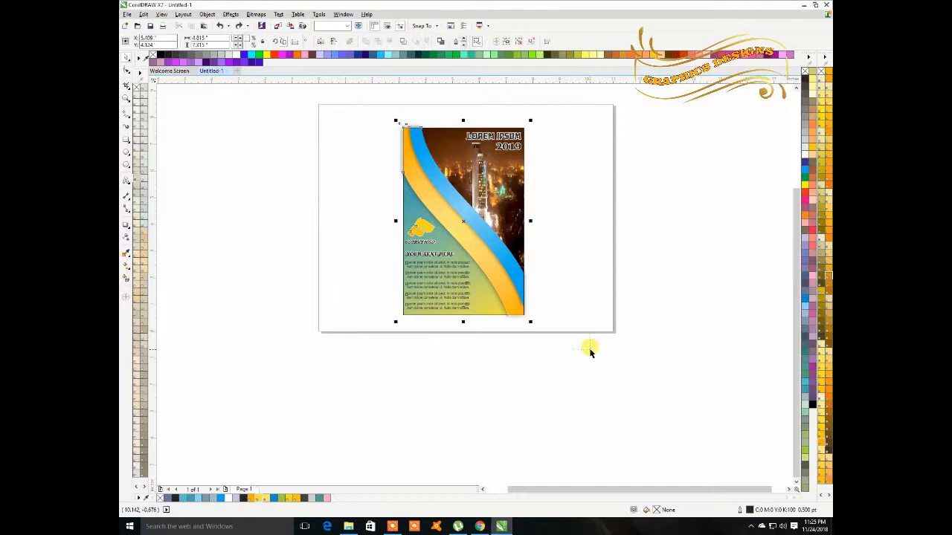
drag(795, 335, 797, 367)
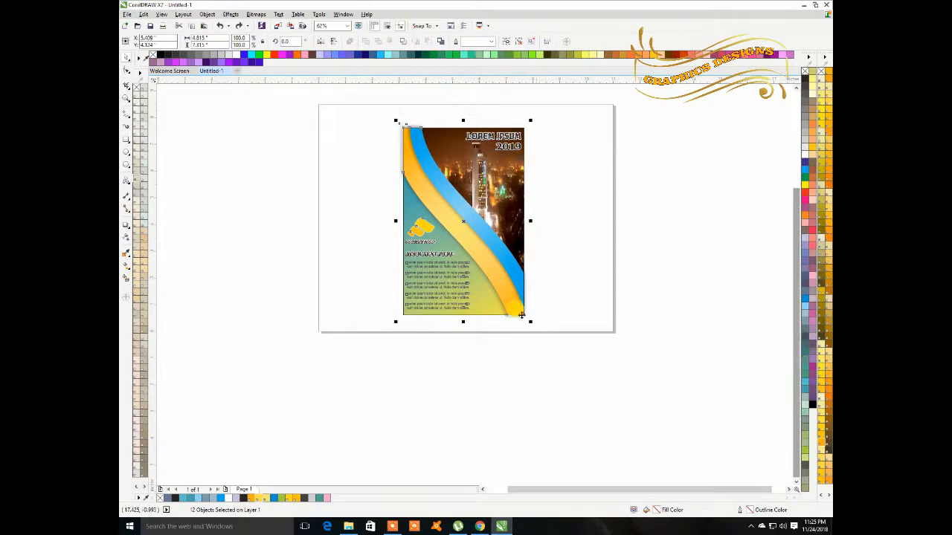
Step: Add two lines of artistic text below the page: "THANK YOU FOR WATCHING PLEASE SUBSCRIBE" and "MY CHANNEL AND LIKE AND SHARE & COMMENTS ..............."
click(125, 180)
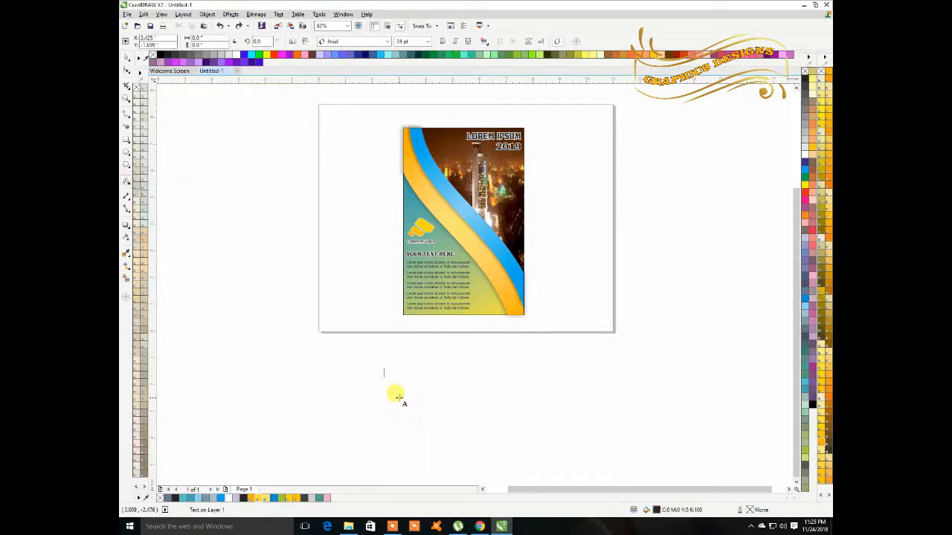
text(THA)
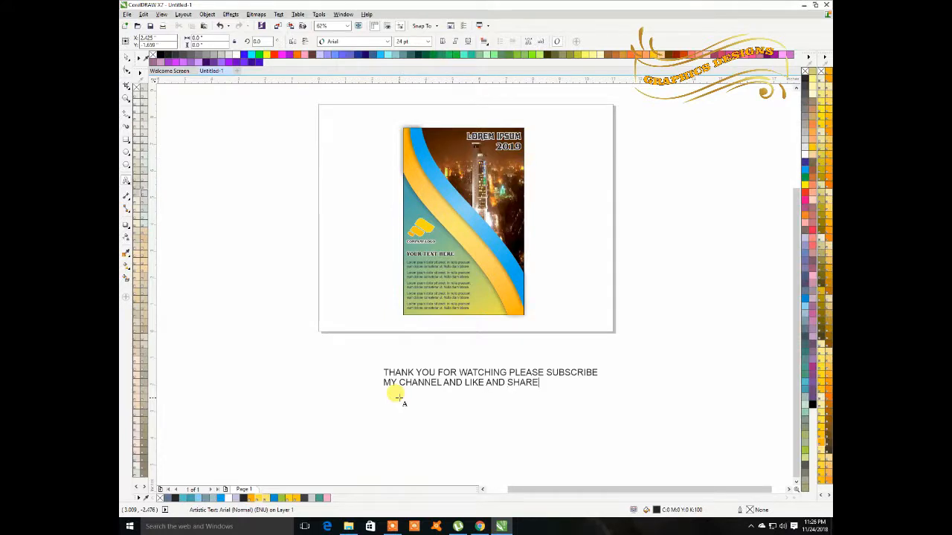
text(C)
key(BackSpace)
key(BackSpace)
text(A)
key(BackSpace)
text(A)
key(BackSpace)
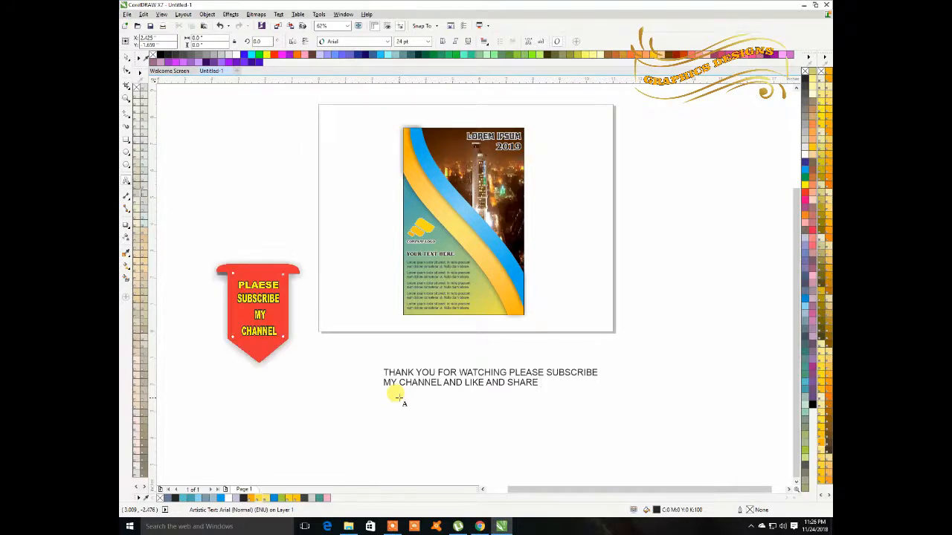
text(& COMMENTS ...............)
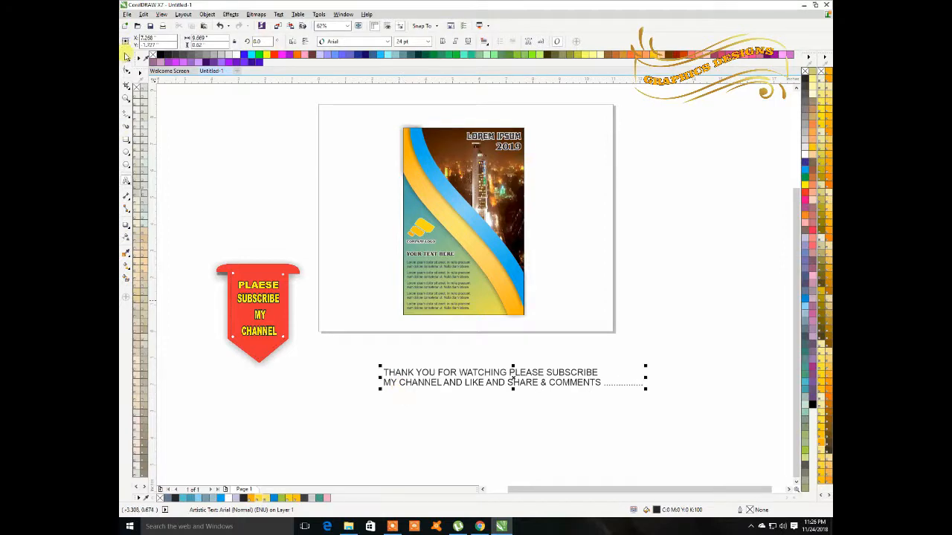
Step: Move the thank-you text up to just beneath the page's lower edge and fill it with red
drag(520, 372, 487, 346)
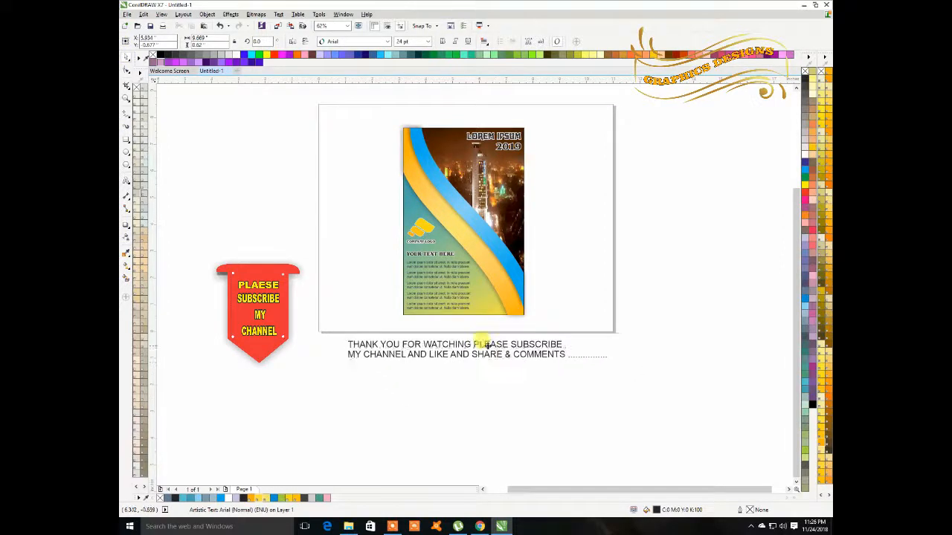
click(805, 192)
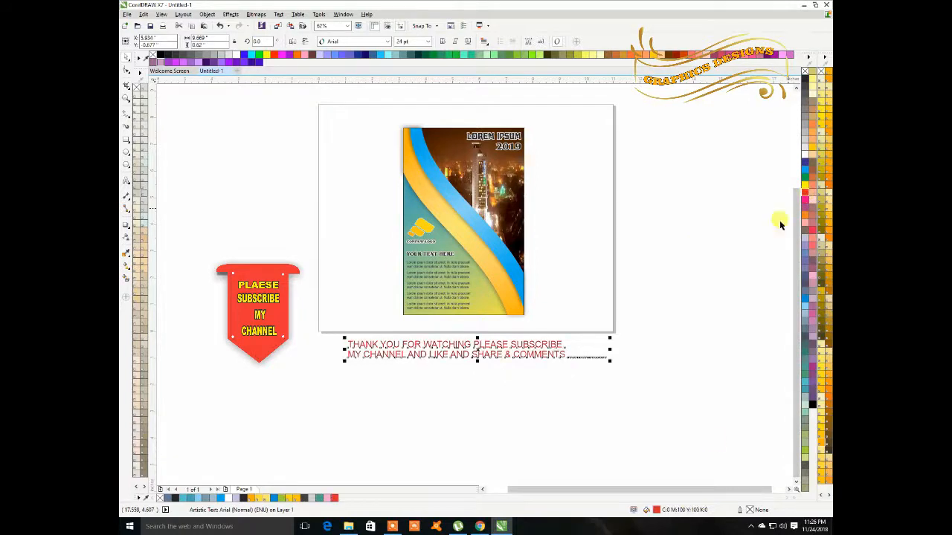
click(391, 527)
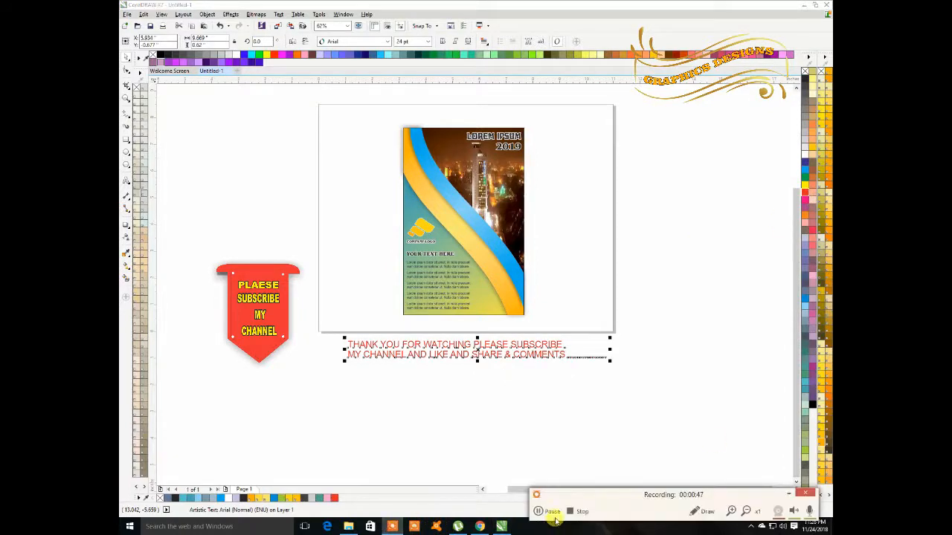